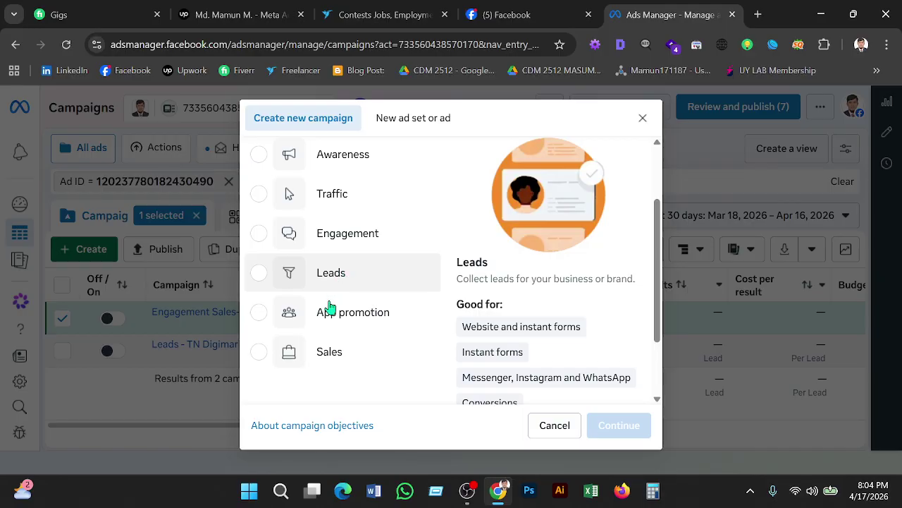
Choose Engagement as the new campaign's objective and continue.
left_click(308, 243)
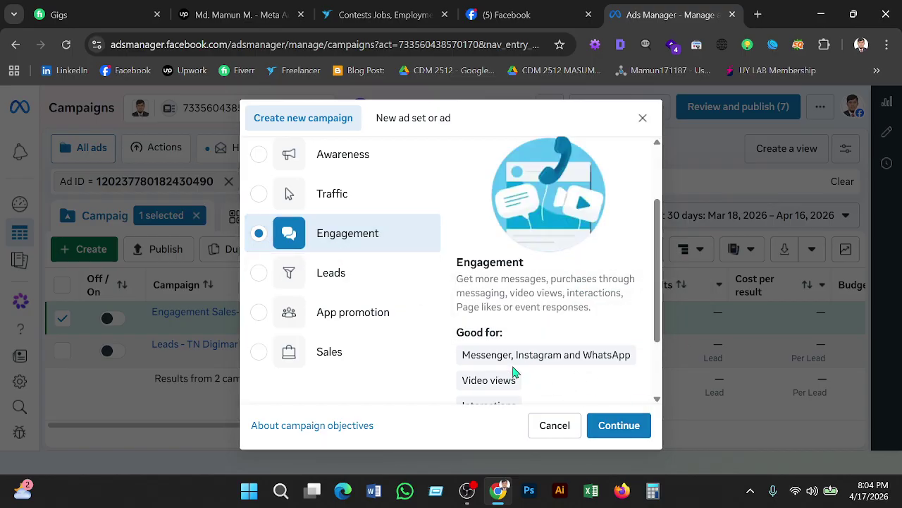
left_click(259, 233)
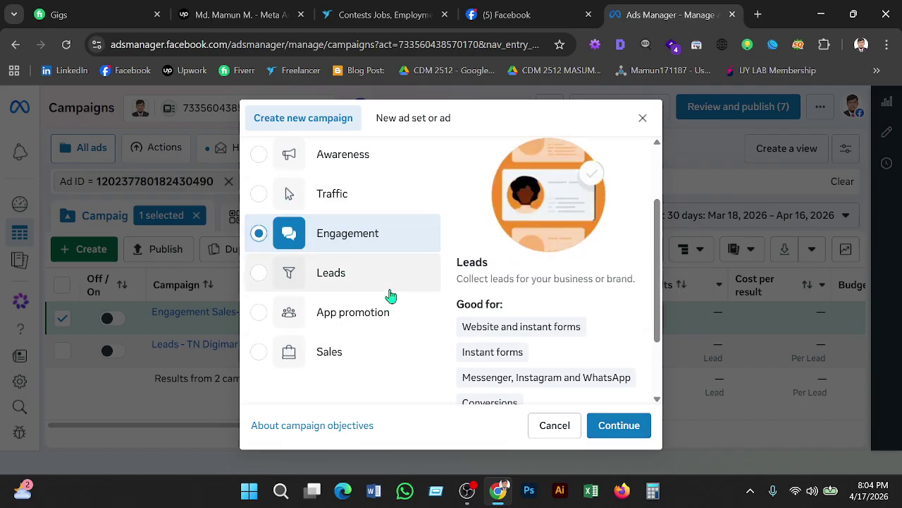
left_click(631, 425)
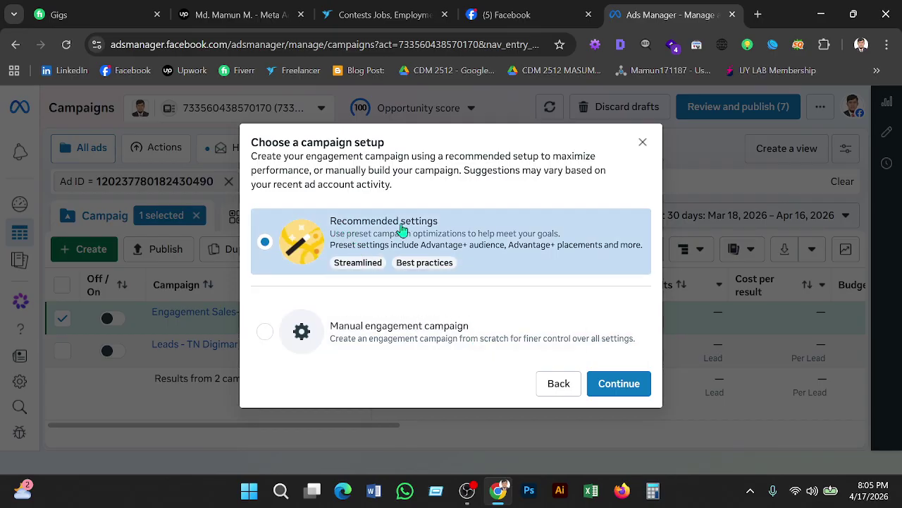
Choose the Manual engagement campaign setup instead of the recommended one.
mouse_move(430, 274)
left_click(267, 334)
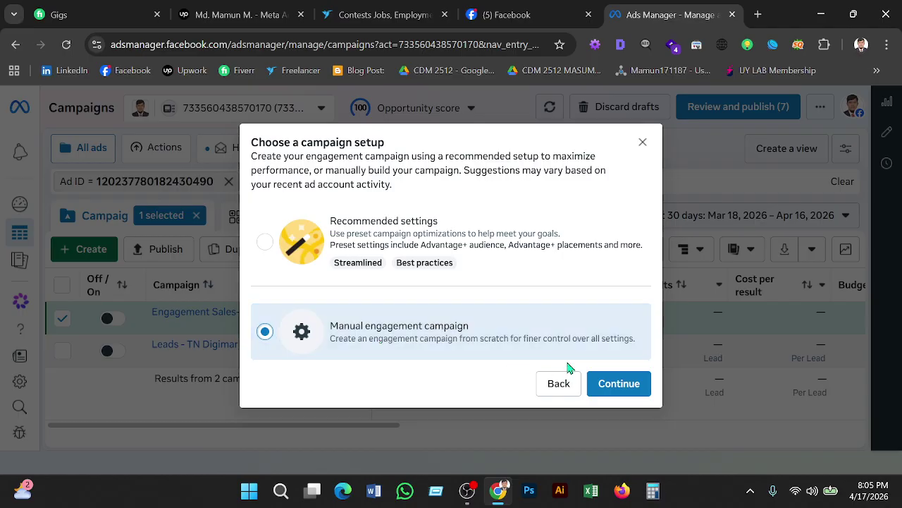
left_click(632, 381)
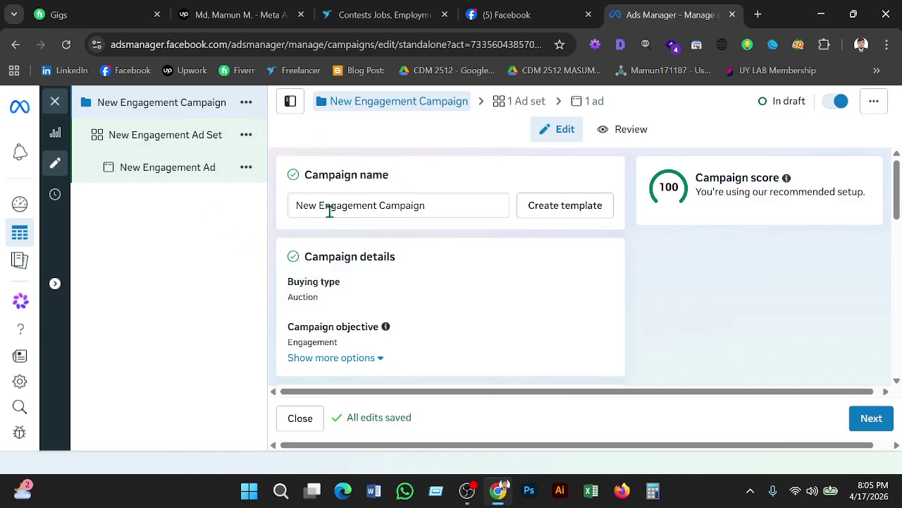
Rename the campaign to 'Like Follow-' plus the owner's name and '-17/04/2026', fixing typos.
left_click(441, 209)
key("ctrl+a")
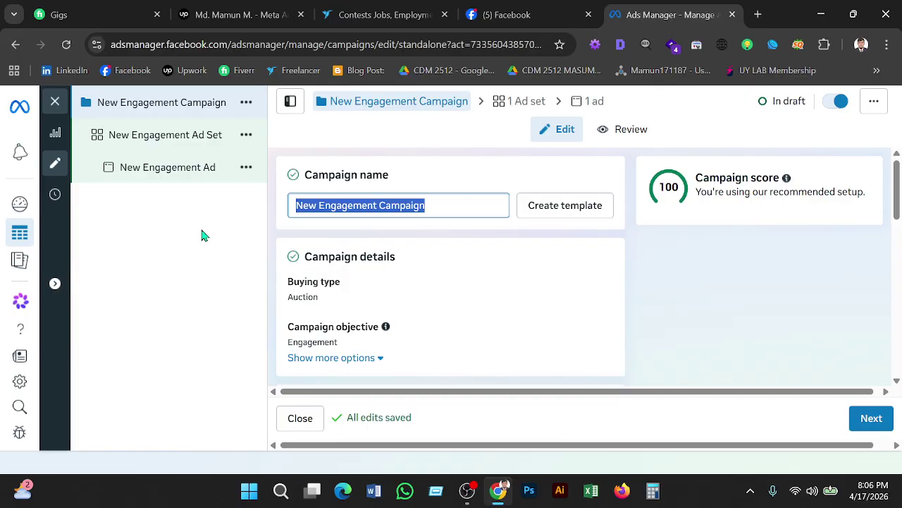
type("Li")
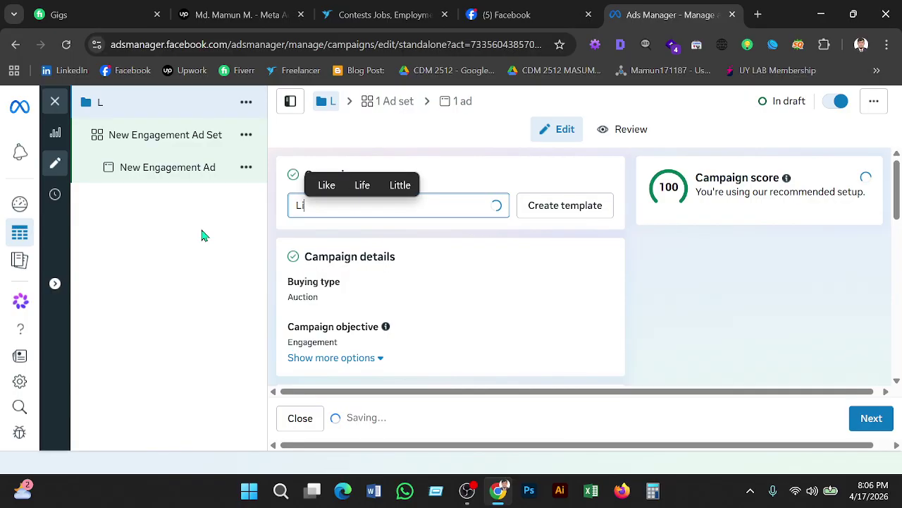
type("ke F")
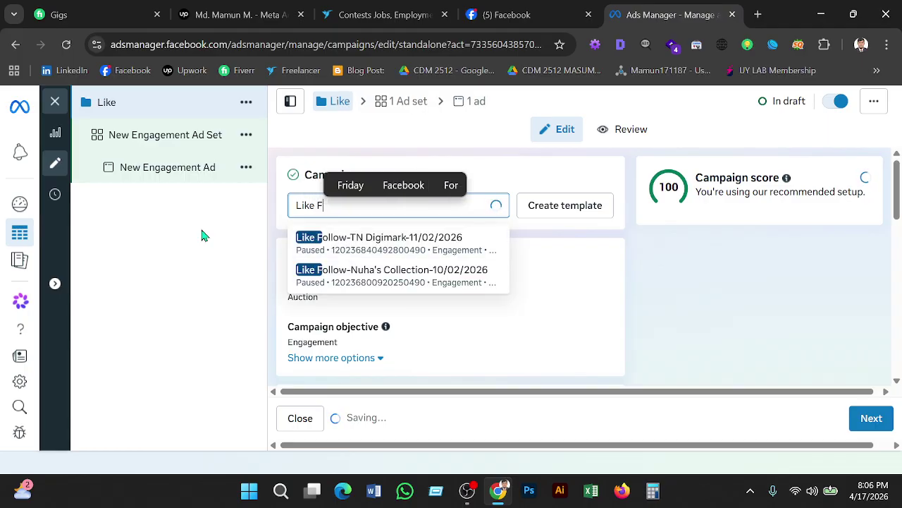
type("ollow")
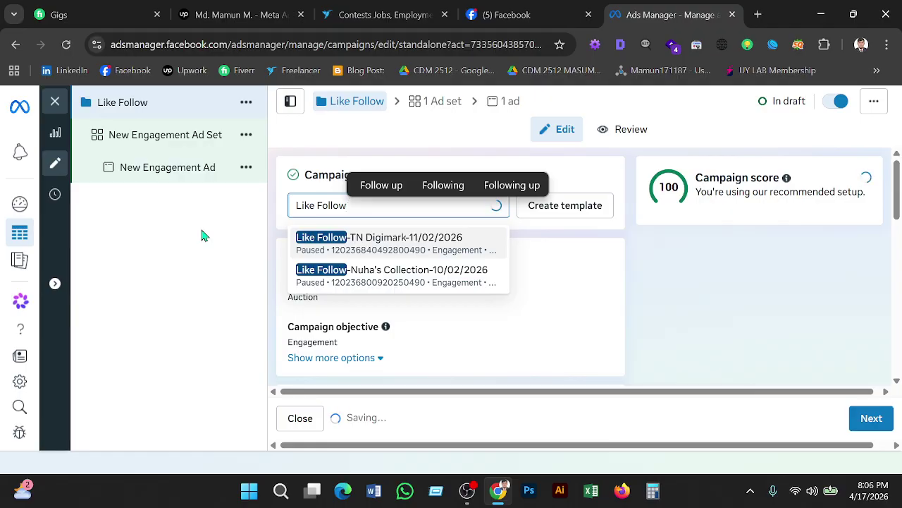
type("-")
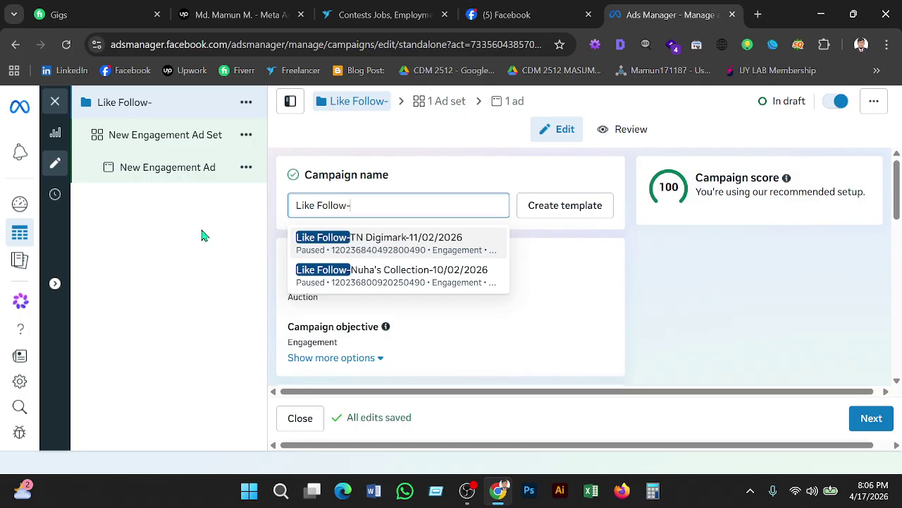
type("T")
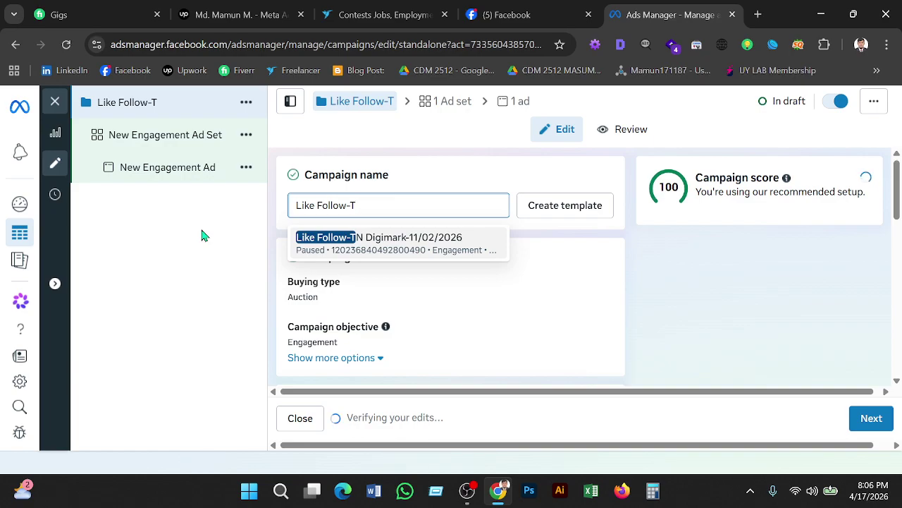
key("BackSpace")
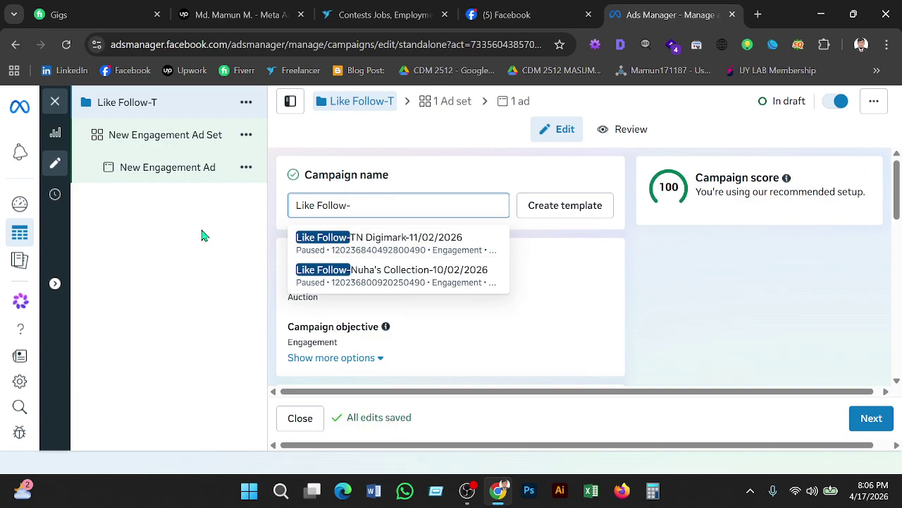
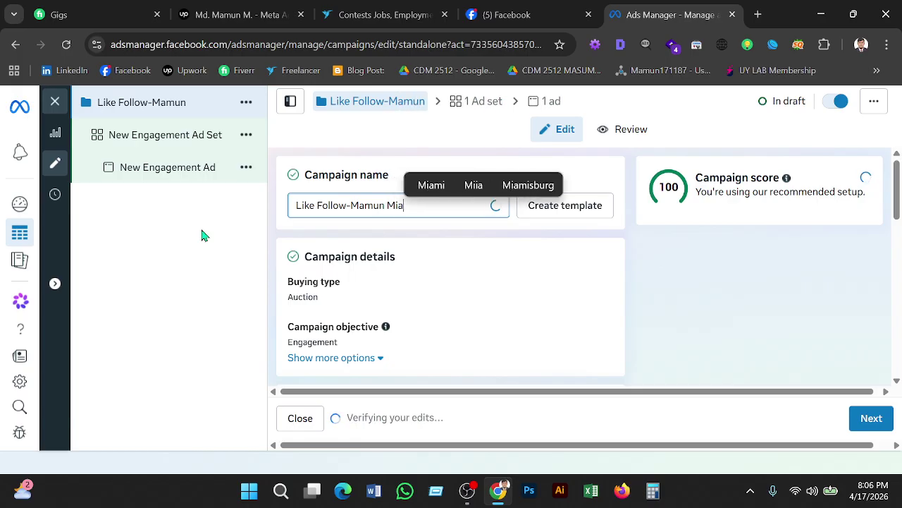
type("_")
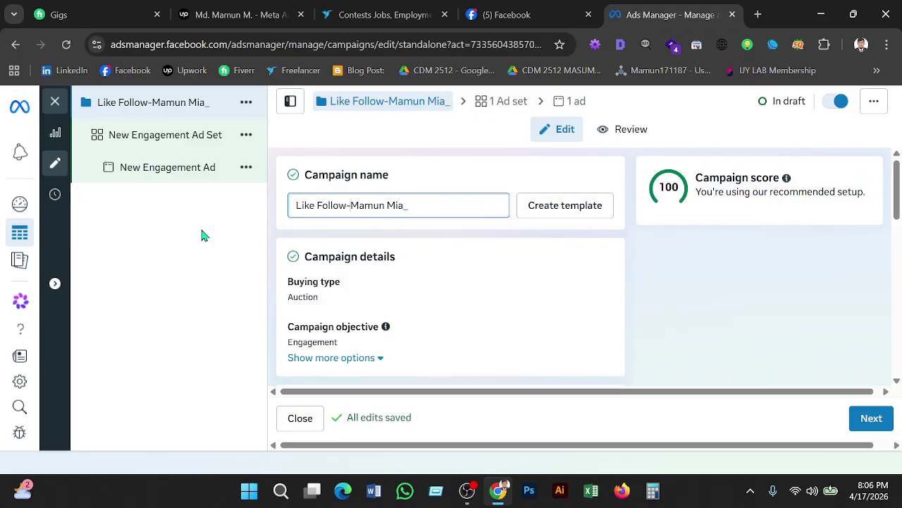
type("Md. M")
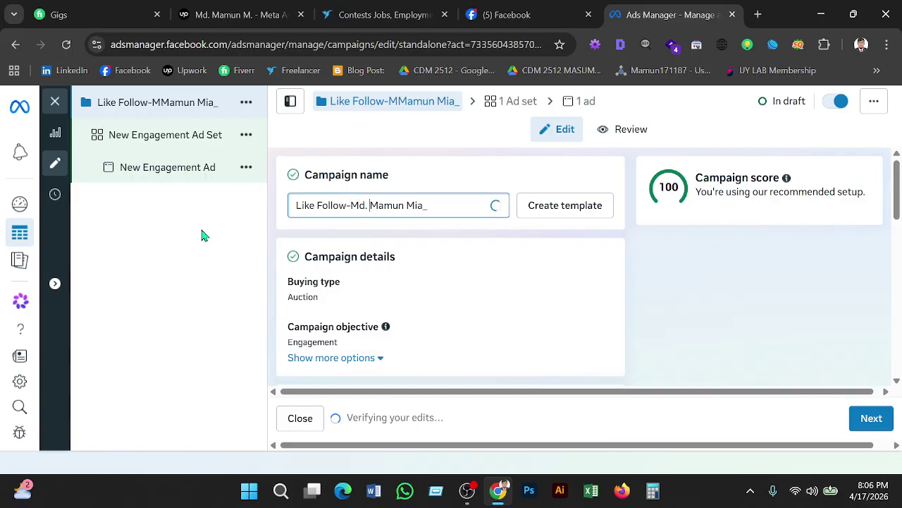
key("End")
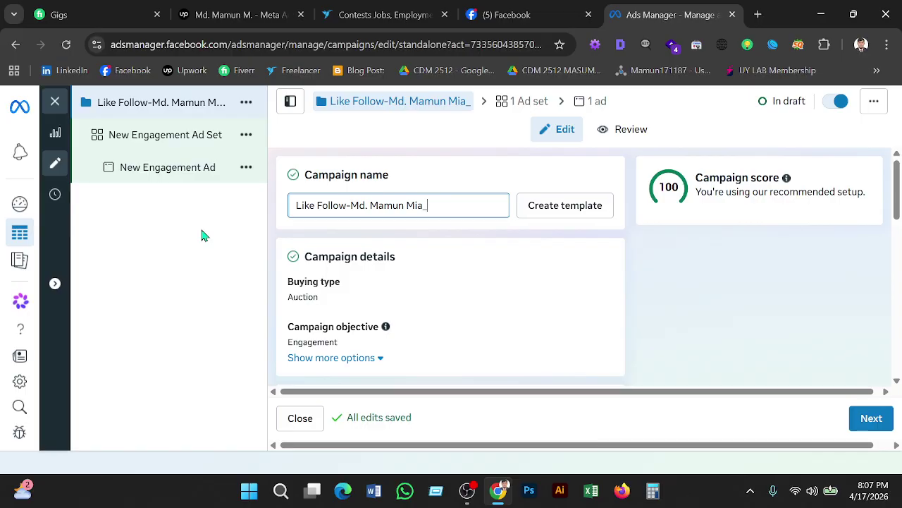
key("BackSpace")
type("-")
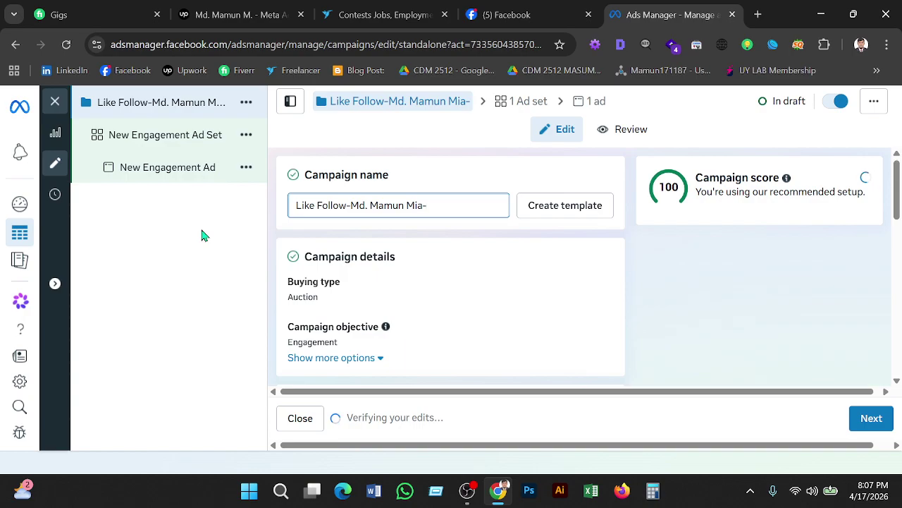
type("17")
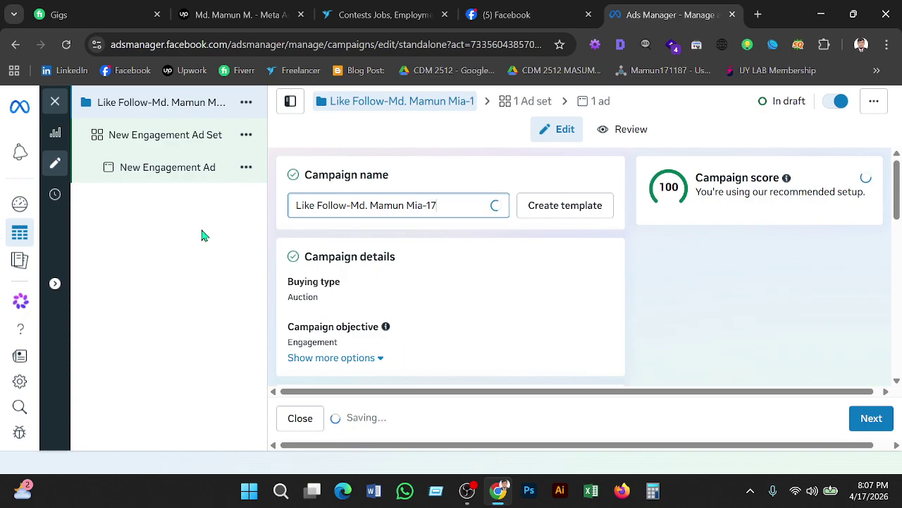
type("/")
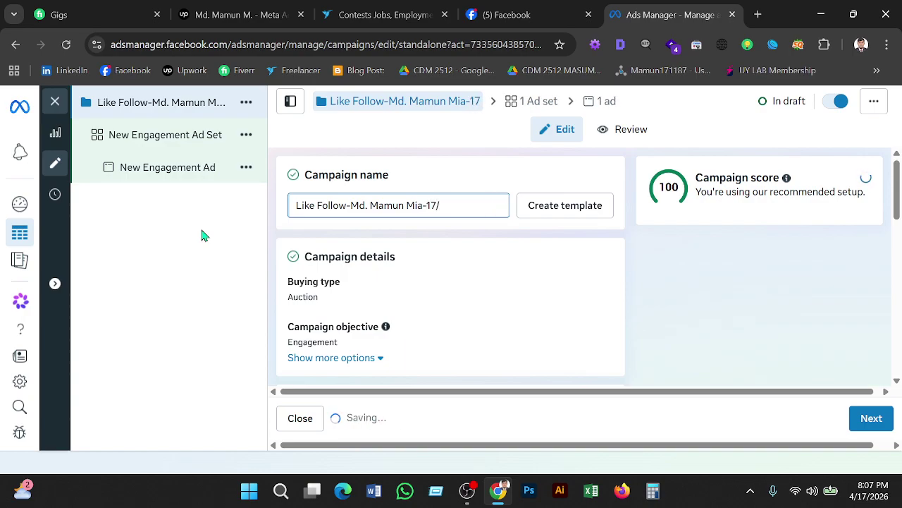
type("04")
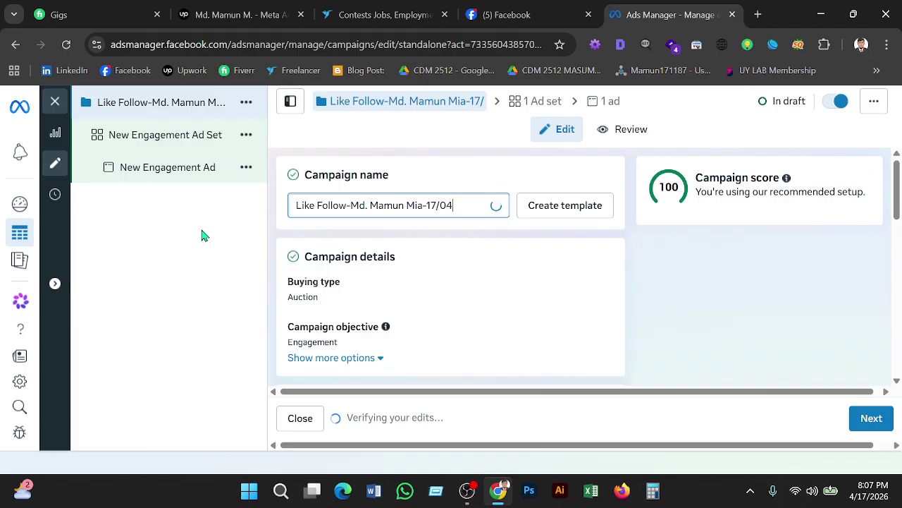
type("/206")
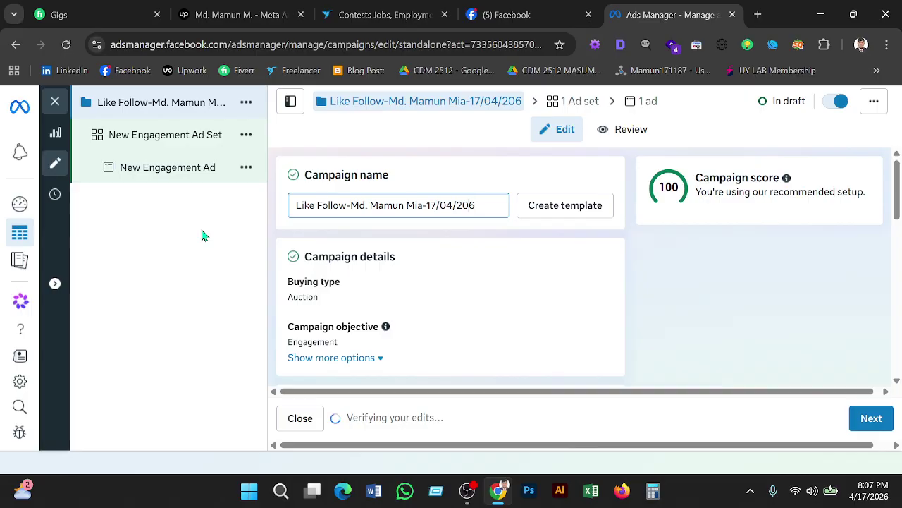
key("Left")
type("2")
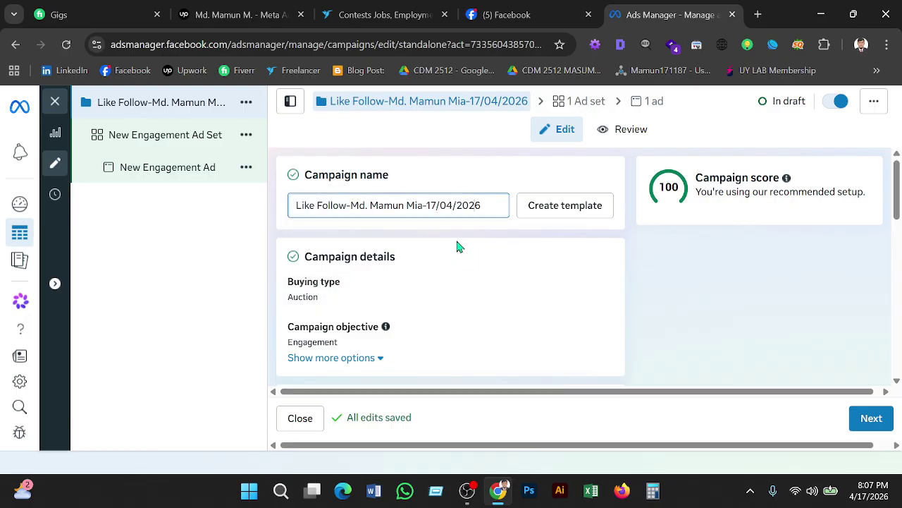
triple_click(409, 215)
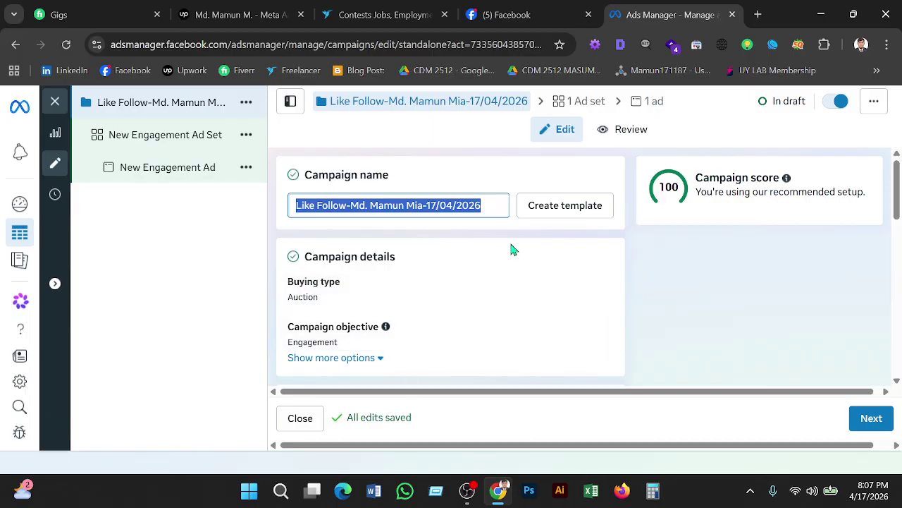
left_click(497, 210)
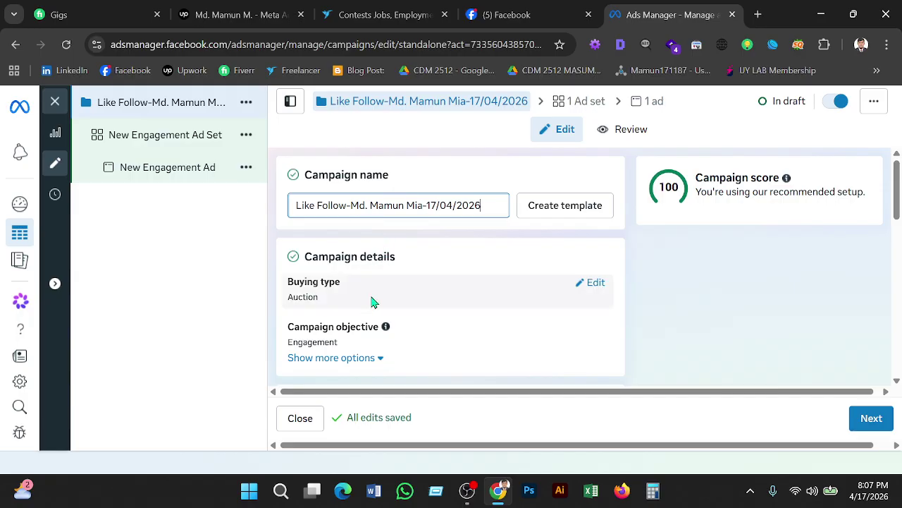
scroll(341, 287, "down", 1)
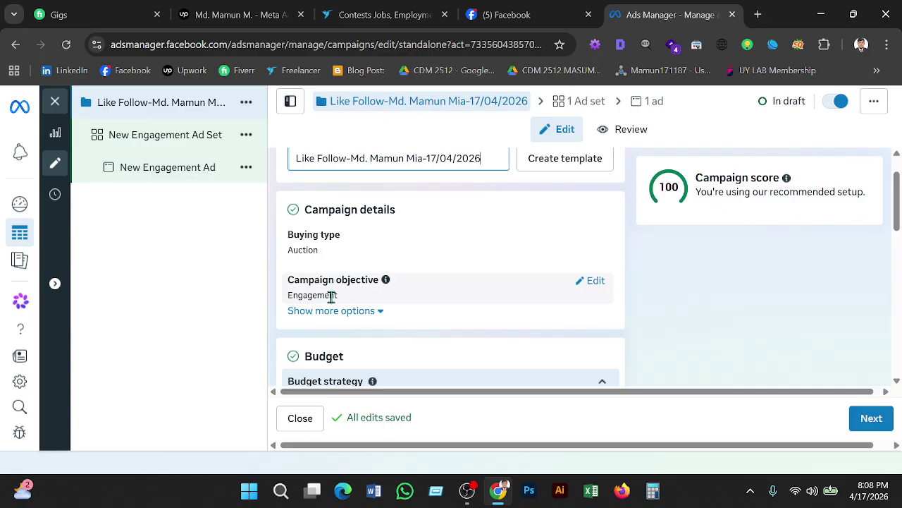
scroll(331, 296, "down", 2)
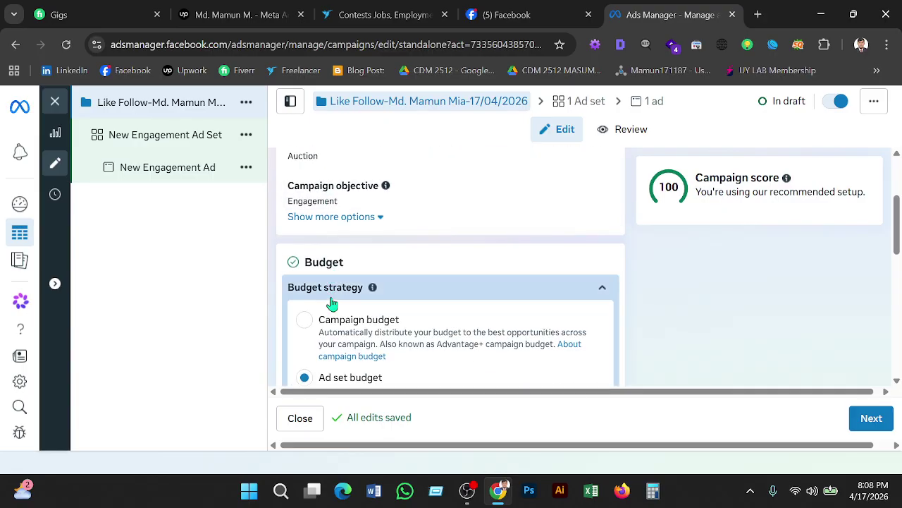
scroll(332, 303, "down", 2)
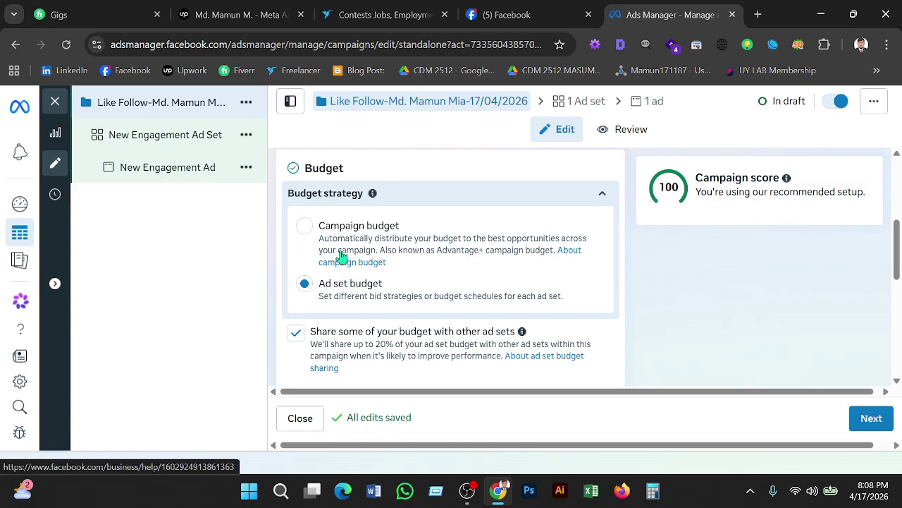
Switch to a campaign budget and lower the daily budget from $8.00 to $5.00.
left_click(304, 225)
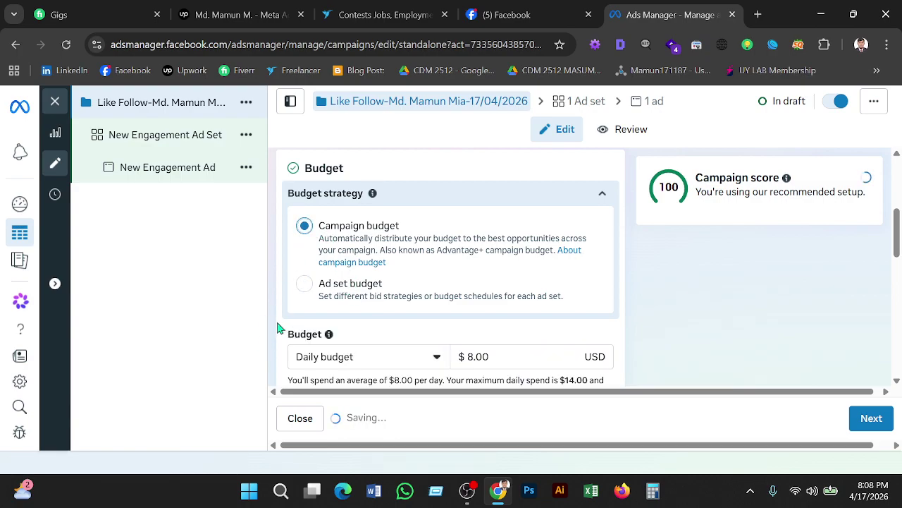
scroll(381, 282, "down", 2)
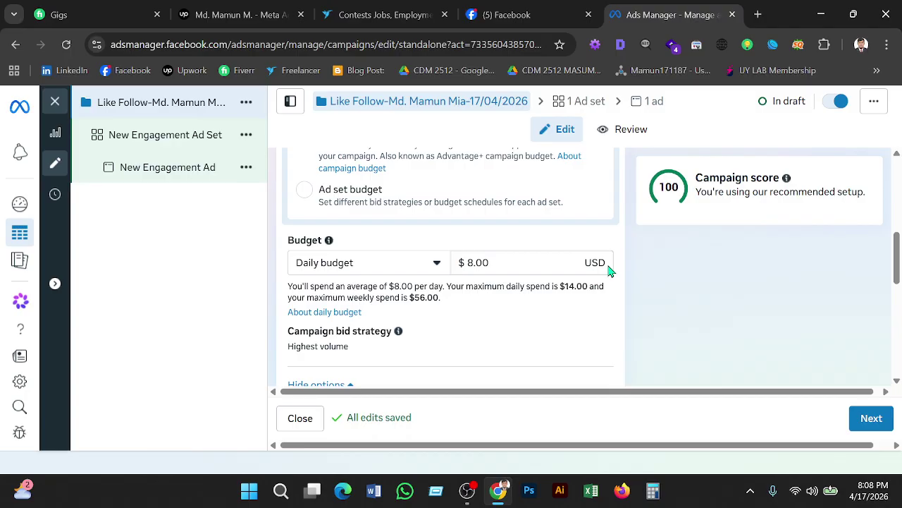
left_click(474, 262)
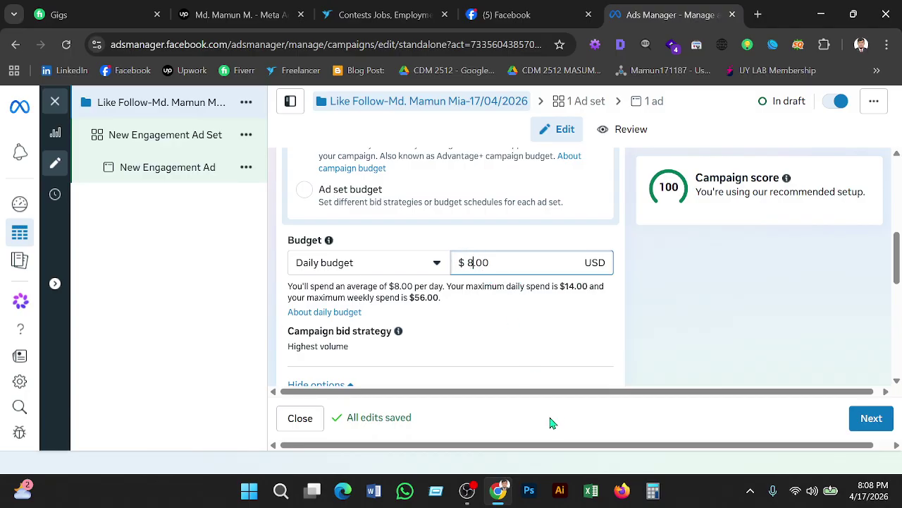
key("BackSpace")
type("5")
left_click(483, 314)
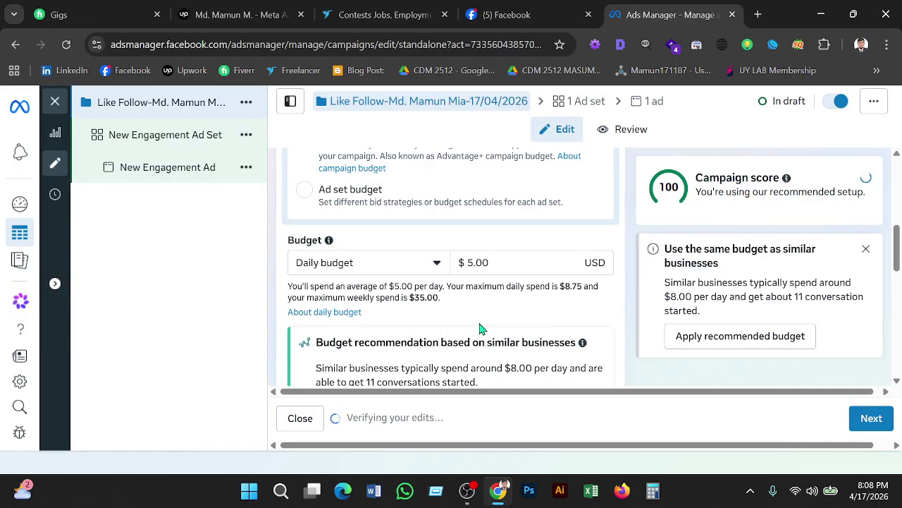
scroll(479, 328, "down", 2)
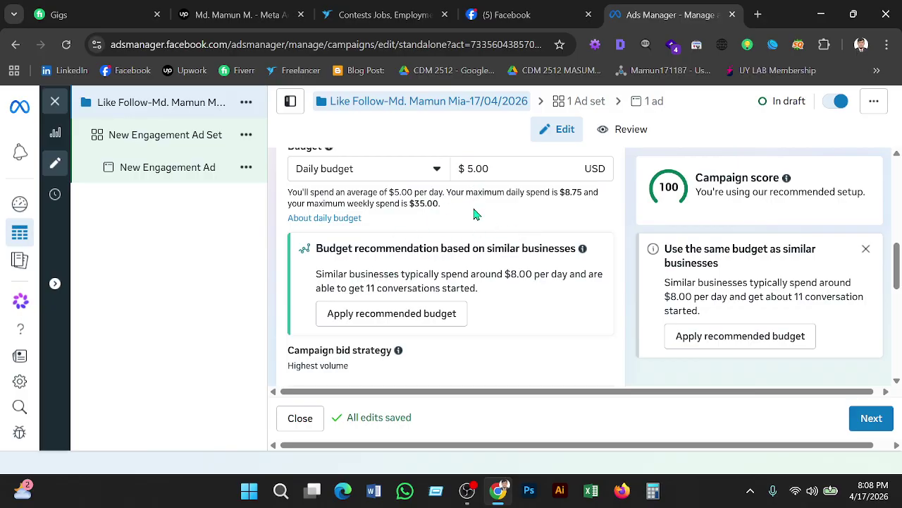
scroll(475, 213, "down", 1)
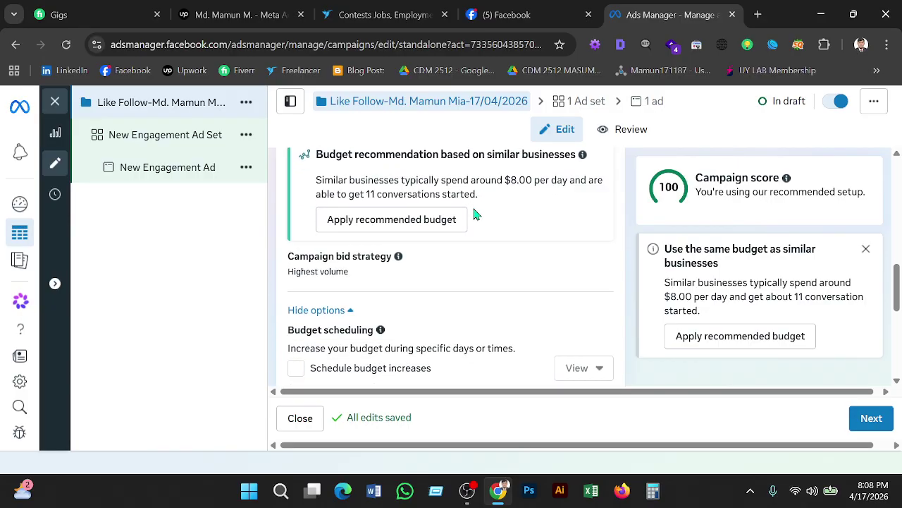
scroll(475, 214, "down", 1)
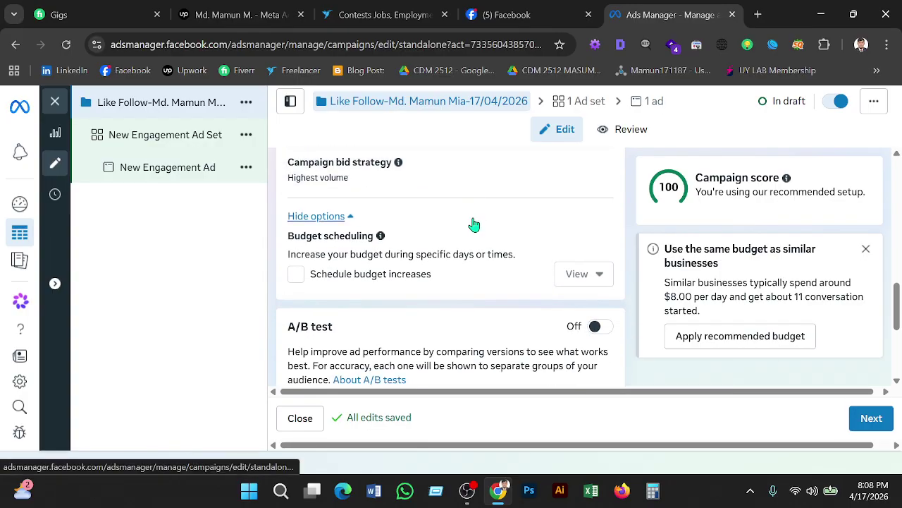
scroll(474, 224, "down", 1)
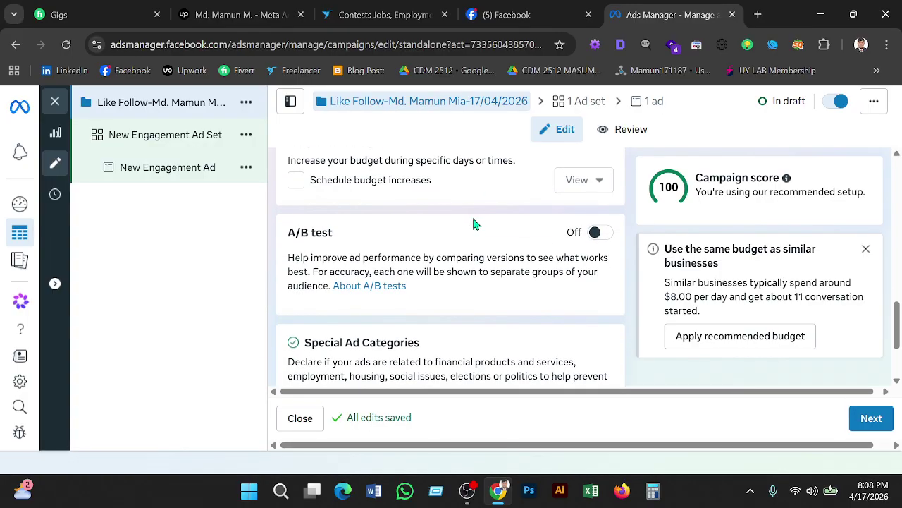
scroll(473, 225, "down", 1)
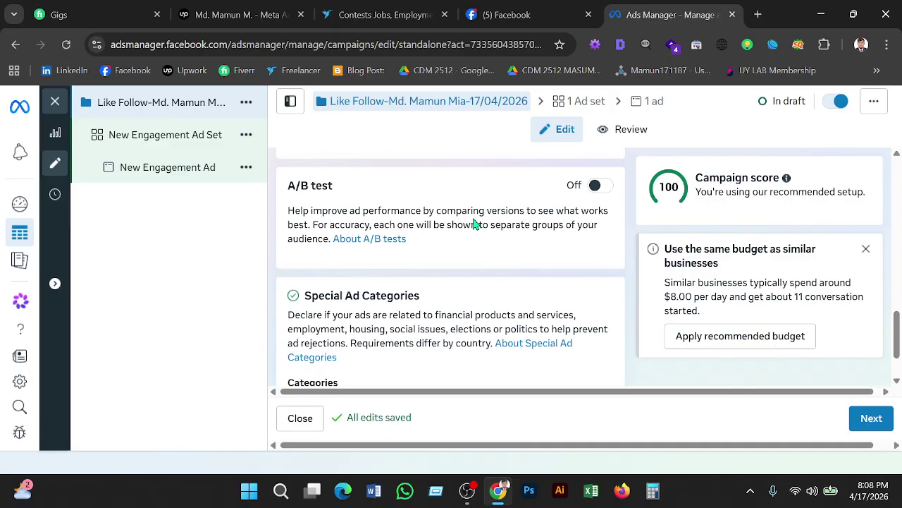
scroll(474, 224, "down", 1)
scroll(474, 224, "up", 2)
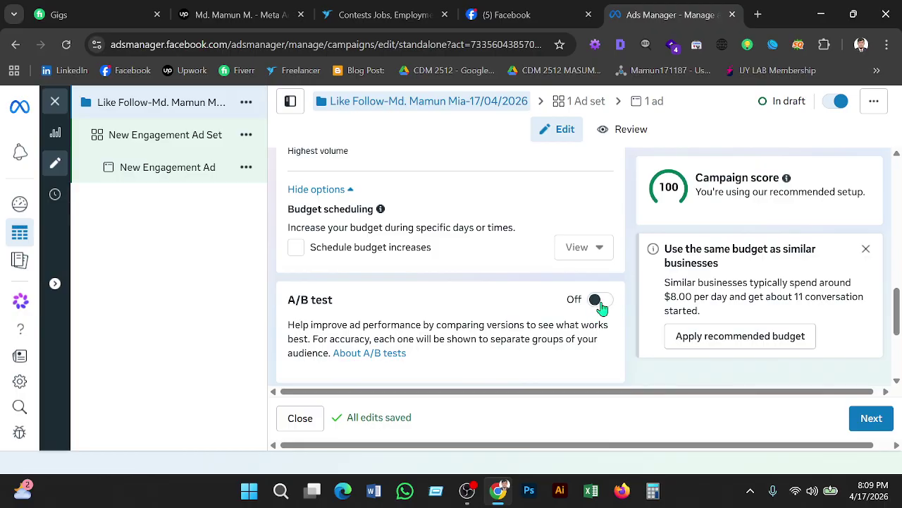
scroll(601, 308, "up", 2)
scroll(580, 318, "up", 4)
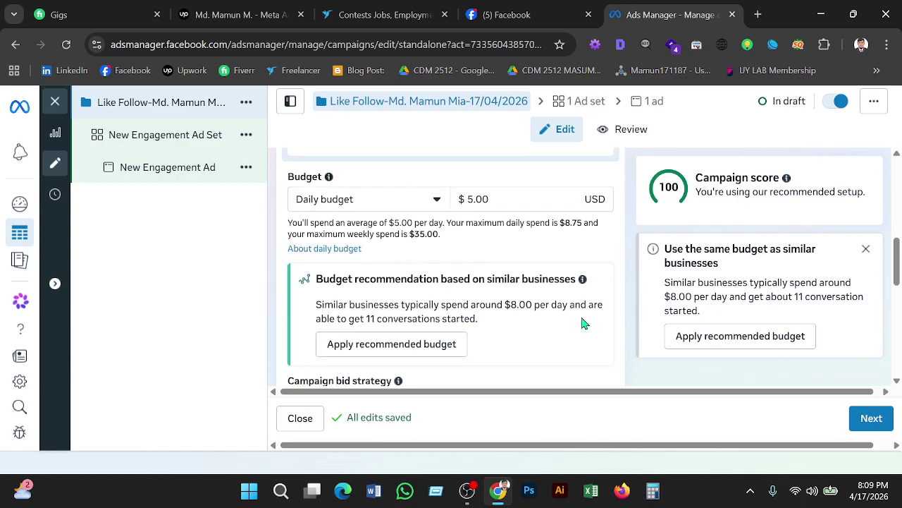
mouse_move(584, 319)
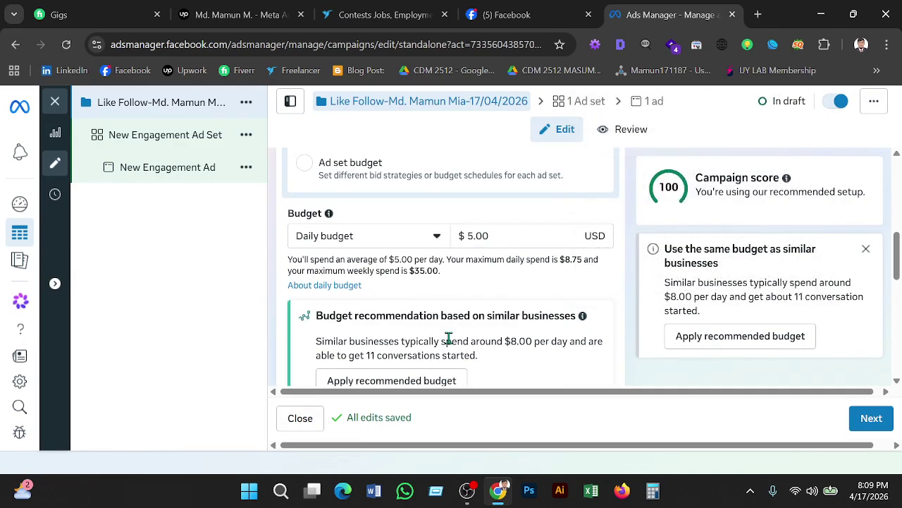
scroll(559, 351, "down", 6)
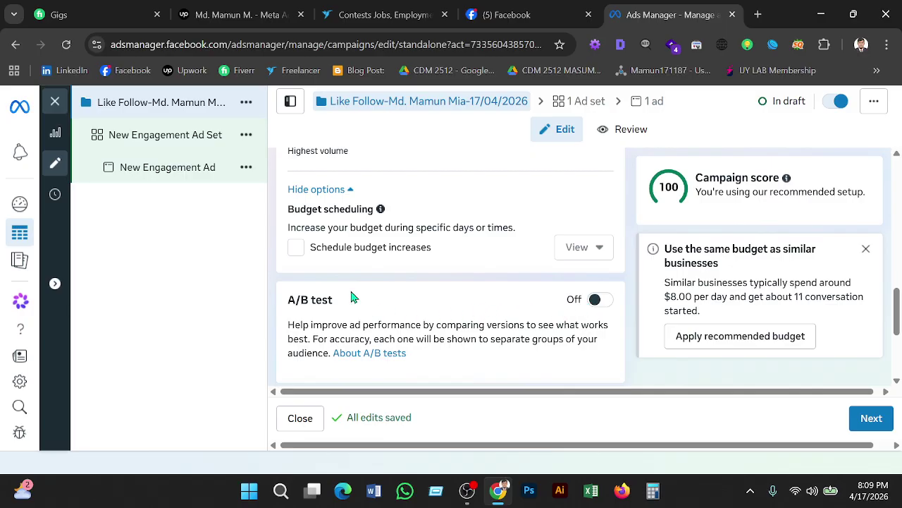
scroll(355, 297, "down", 3)
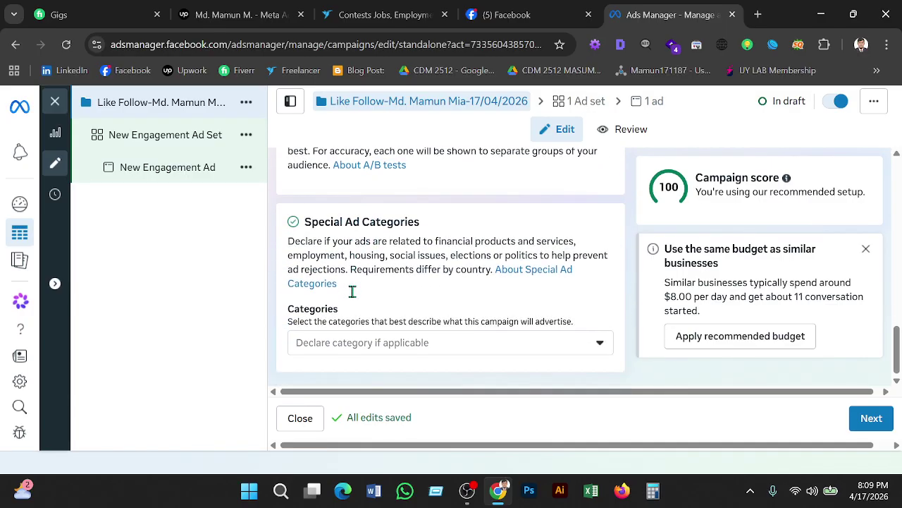
scroll(355, 297, "up", 1)
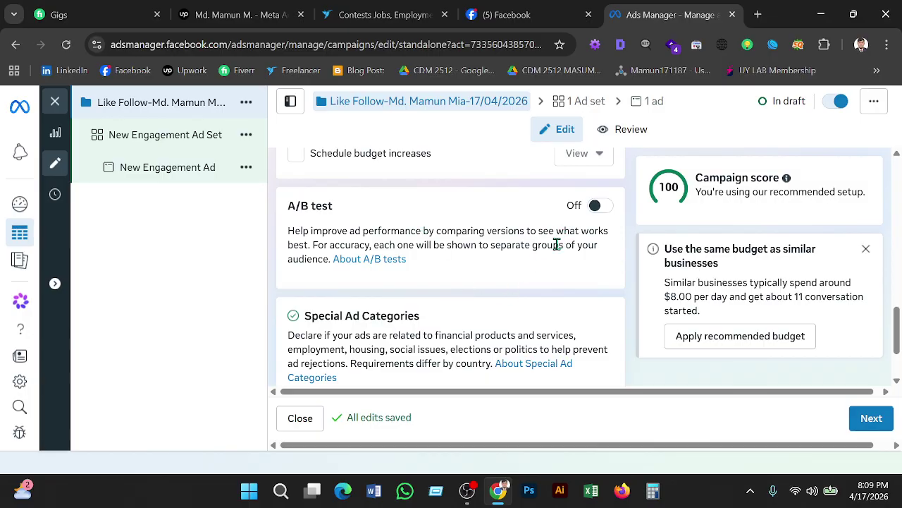
scroll(543, 268, "down", 1)
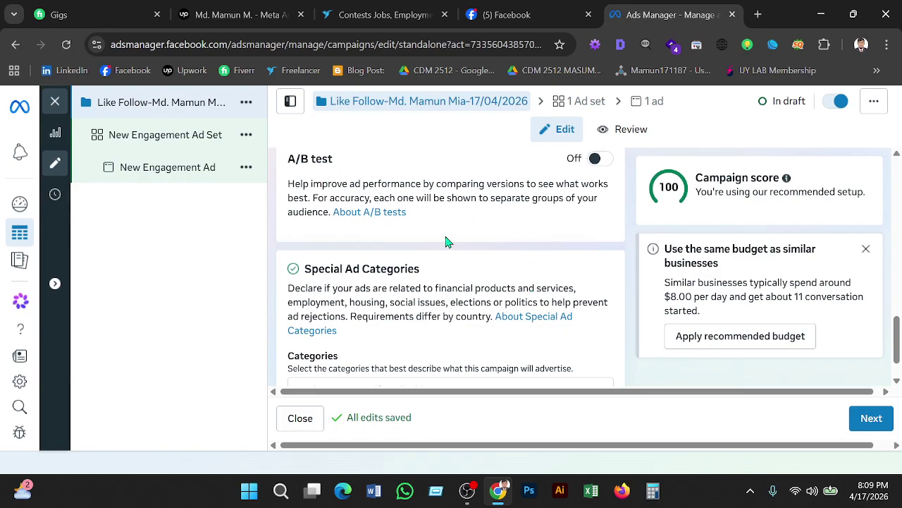
scroll(446, 241, "down", 1)
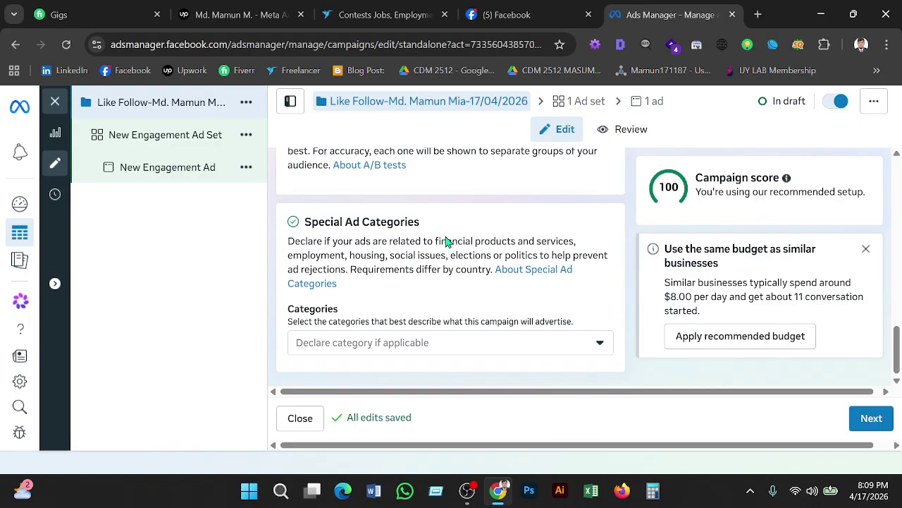
scroll(446, 236, "up", 1)
scroll(447, 237, "down", 1)
left_click(870, 420)
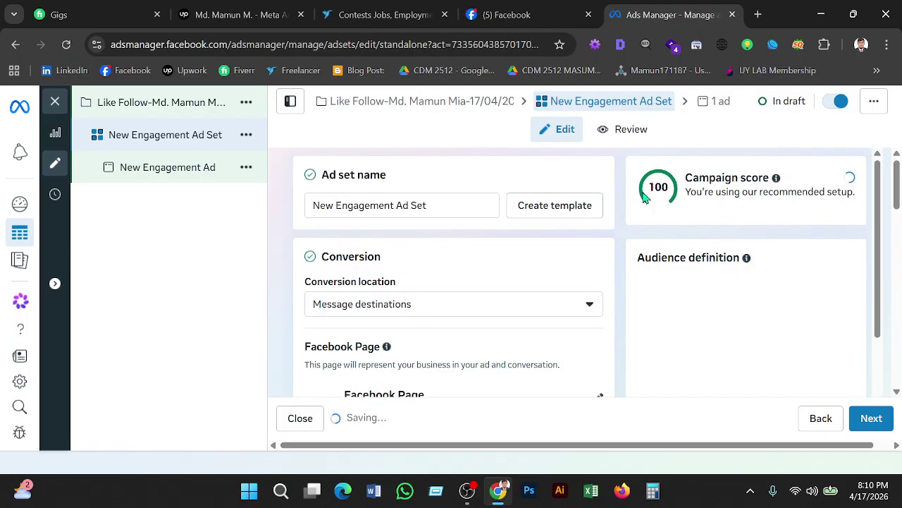
Replace the ad set name with the pasted Like Follow campaign name.
left_click(435, 205)
key("ctrl+a")
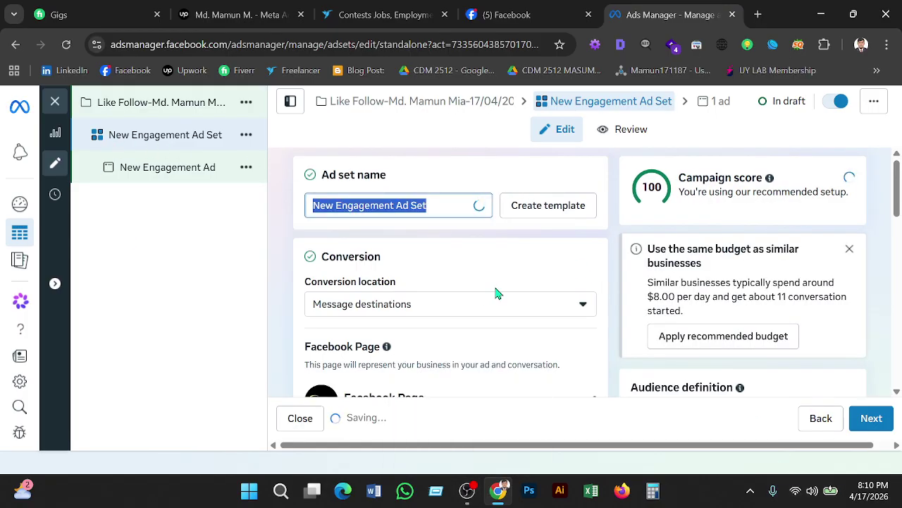
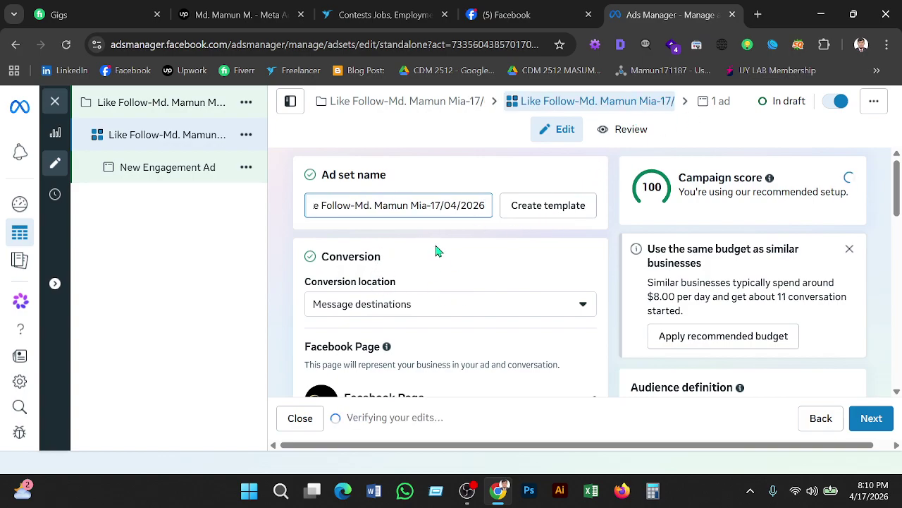
scroll(425, 247, "down", 1)
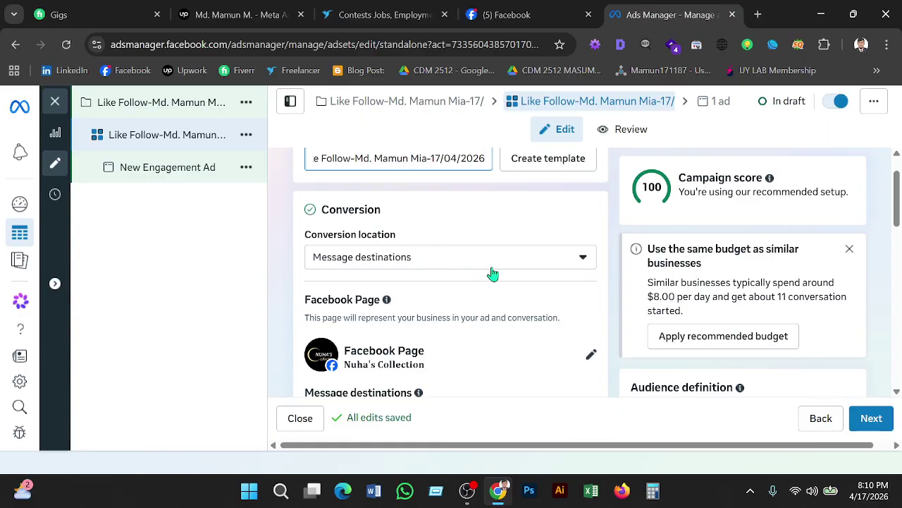
Set the ad set's conversion location to Instagram or Facebook.
left_click(588, 266)
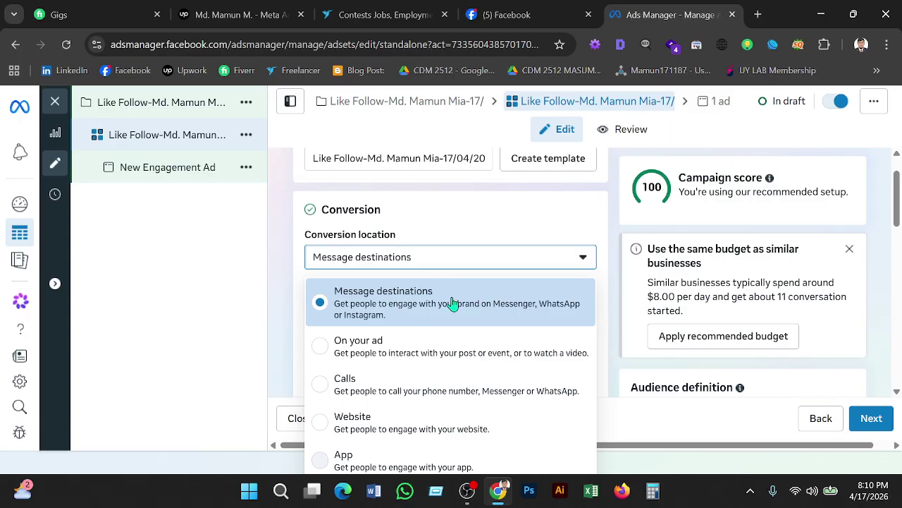
scroll(609, 342, "down", 4)
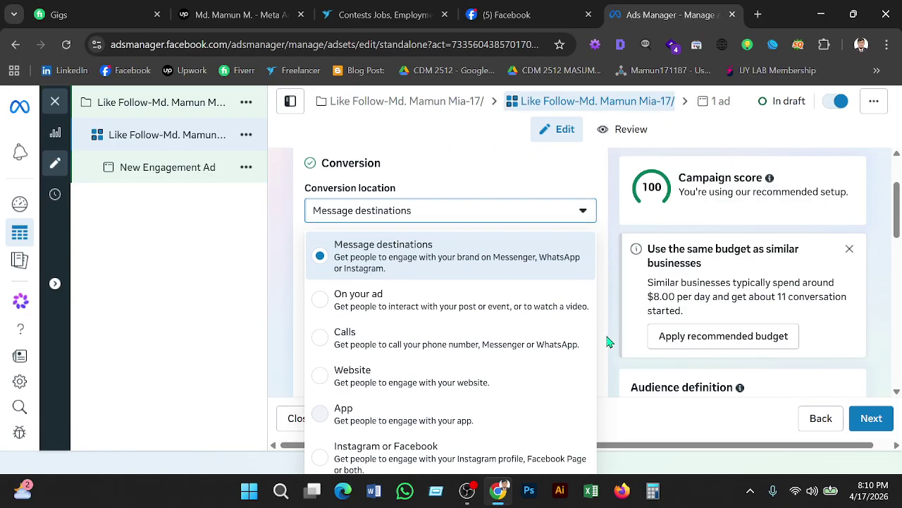
scroll(564, 299, "up", 4)
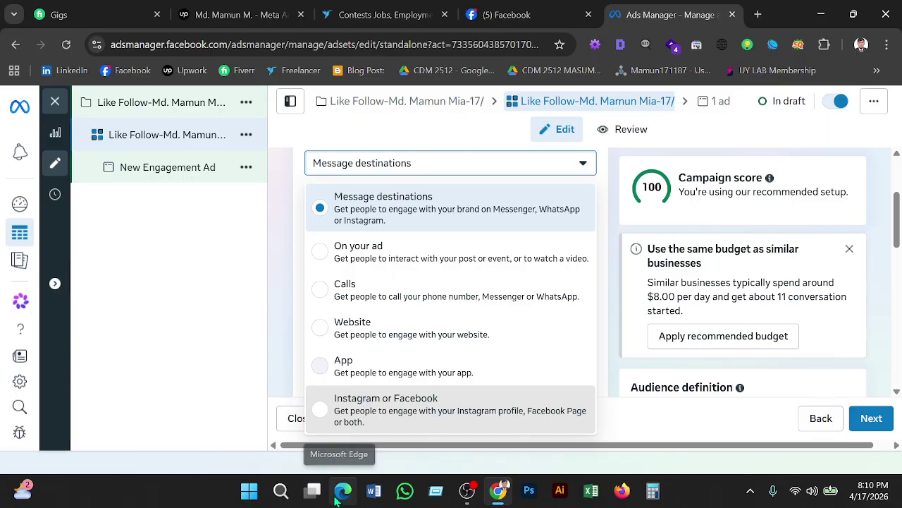
left_click(347, 416)
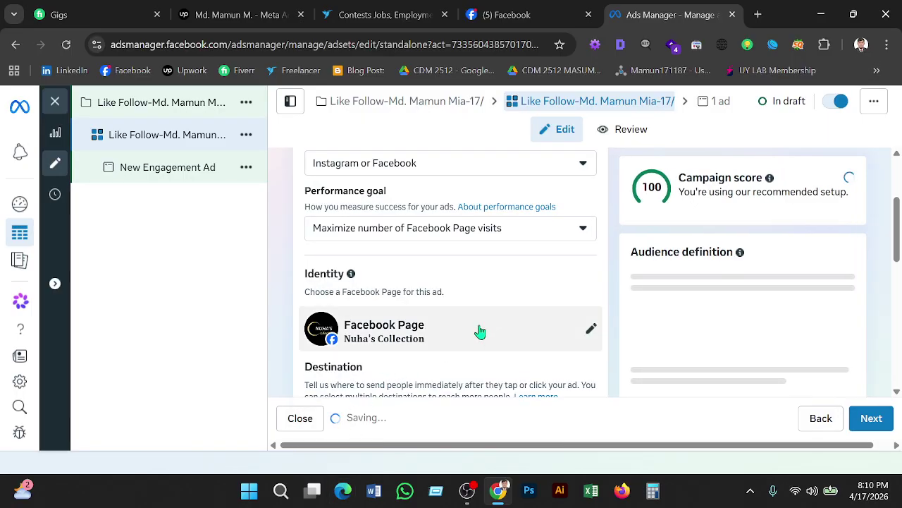
scroll(470, 328, "up", 1)
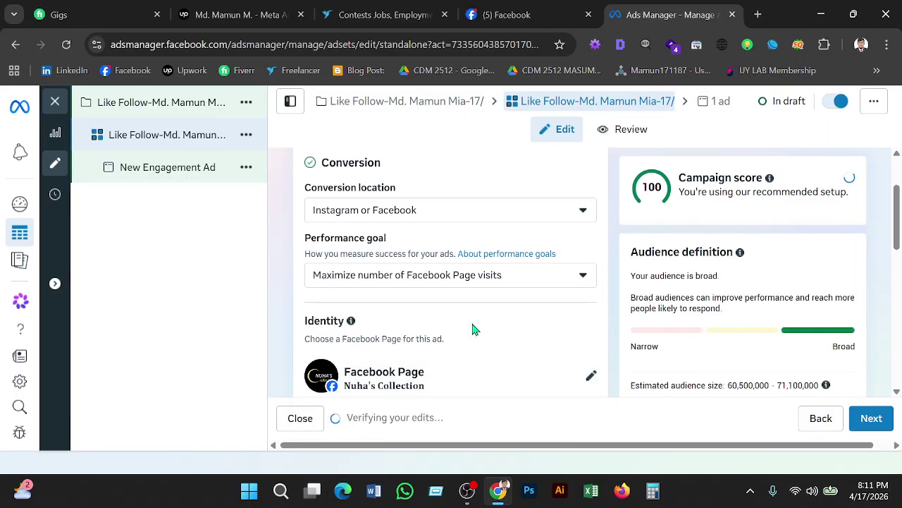
scroll(474, 329, "down", 1)
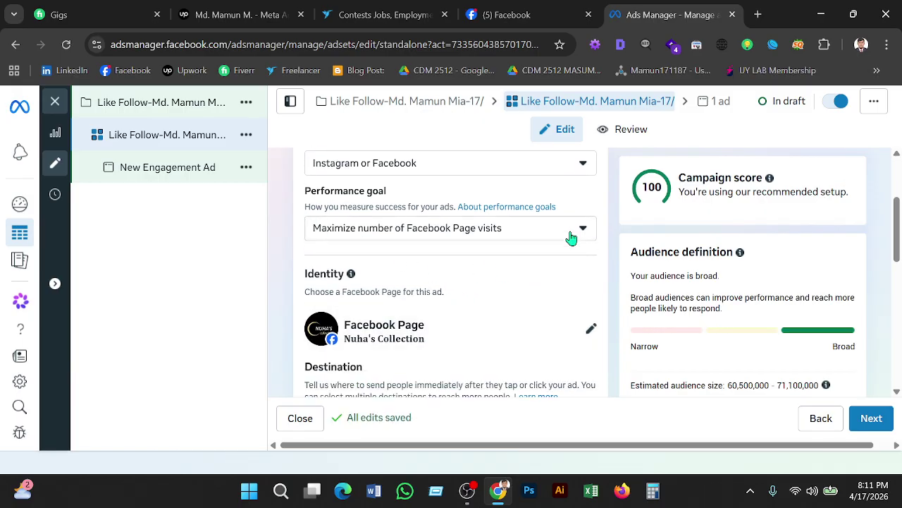
left_click(581, 232)
Set the performance goal to Maximize number of Page likes and promote the personal Facebook Page.
left_click(441, 325)
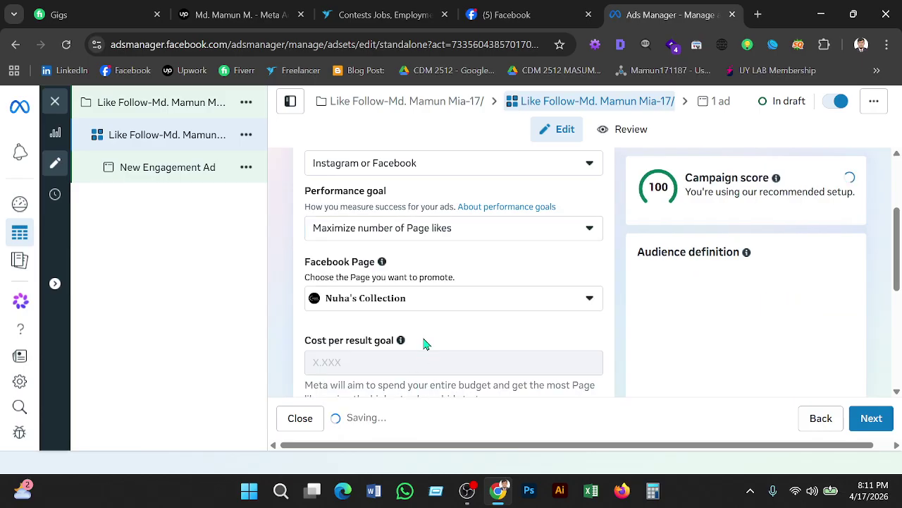
left_click(580, 299)
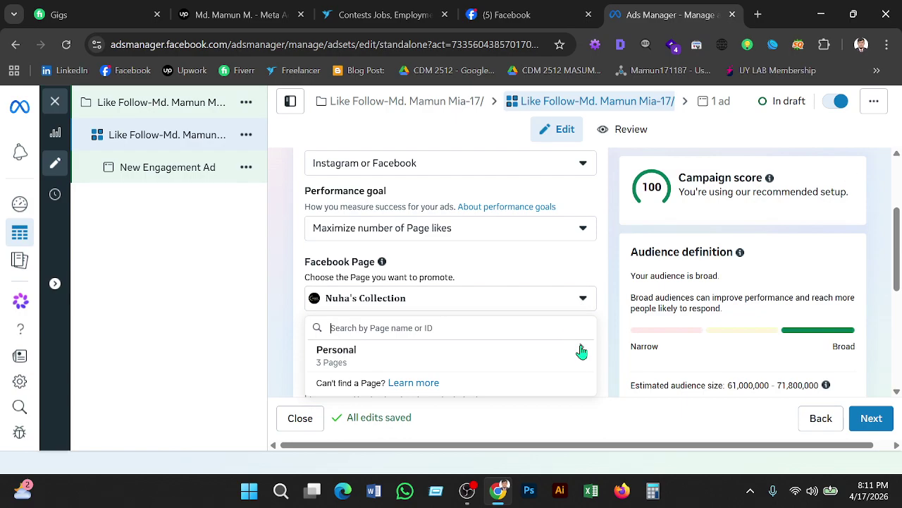
left_click(581, 351)
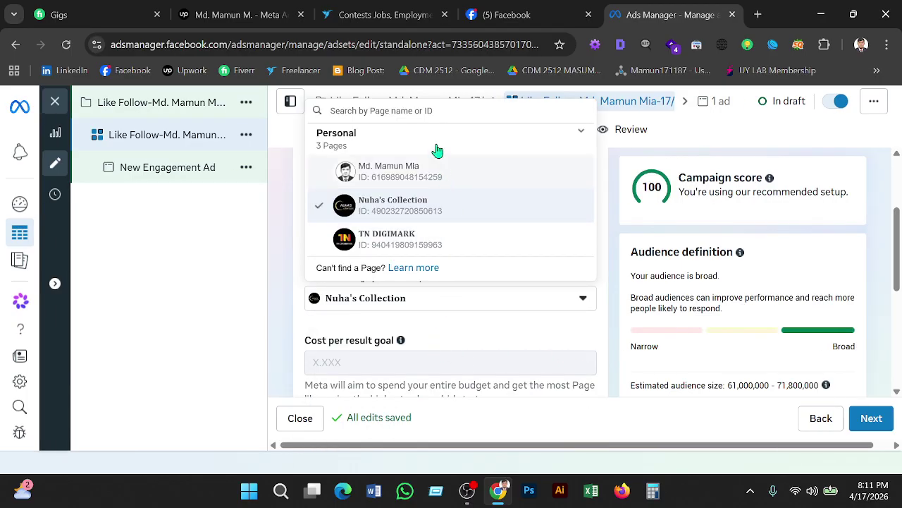
left_click(419, 189)
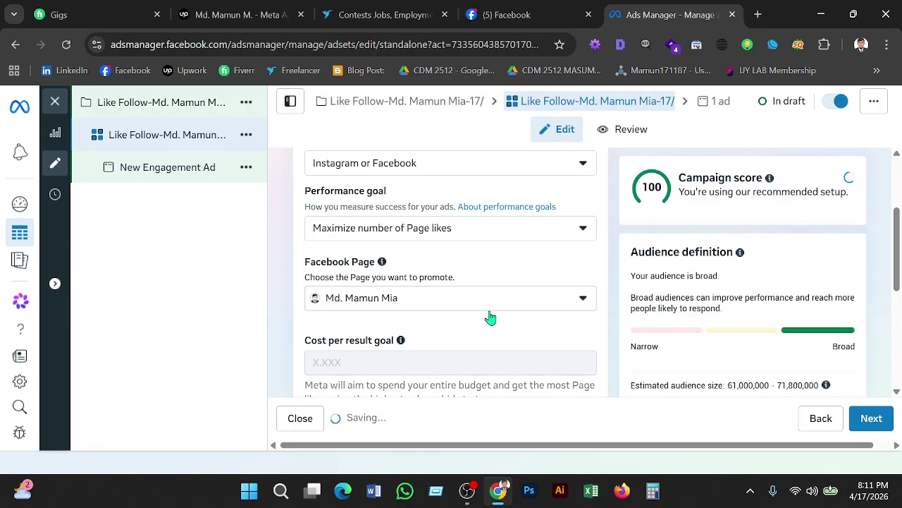
scroll(532, 331, "down", 2)
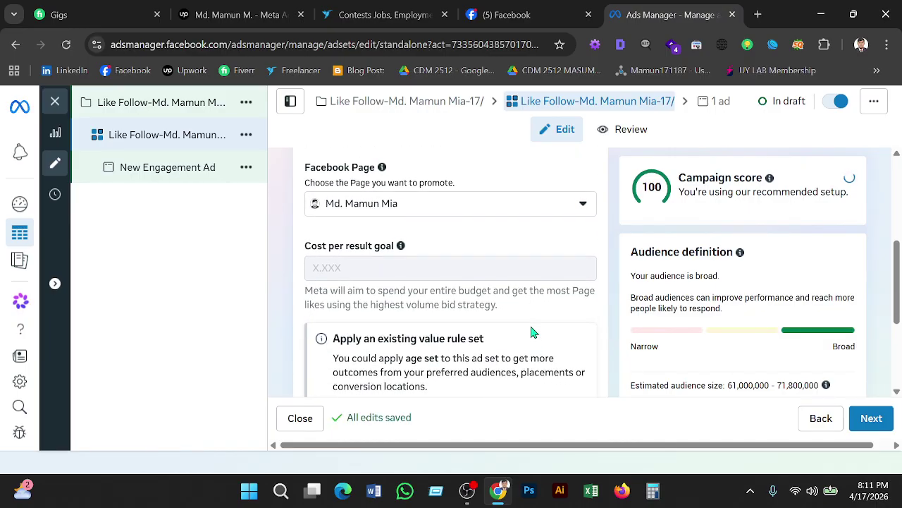
scroll(532, 332, "down", 3)
scroll(530, 318, "down", 5)
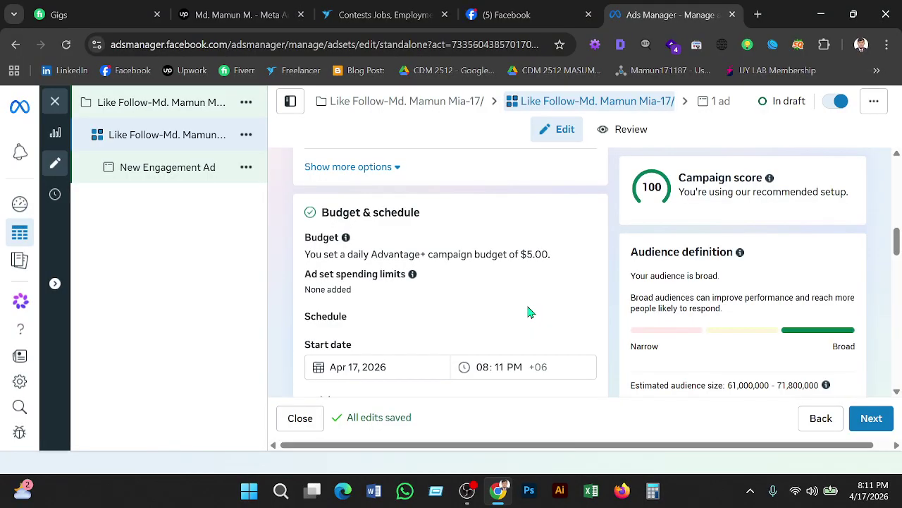
scroll(530, 312, "down", 1)
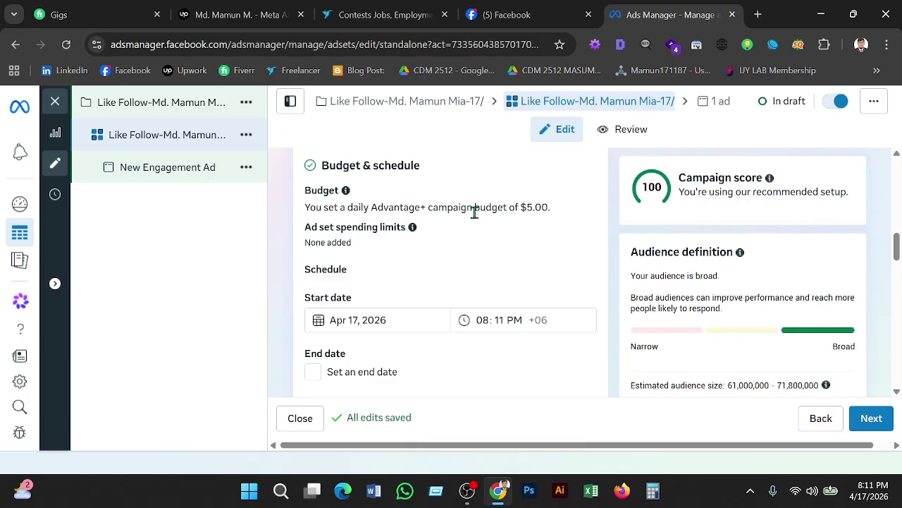
left_click_drag(554, 214, 303, 207)
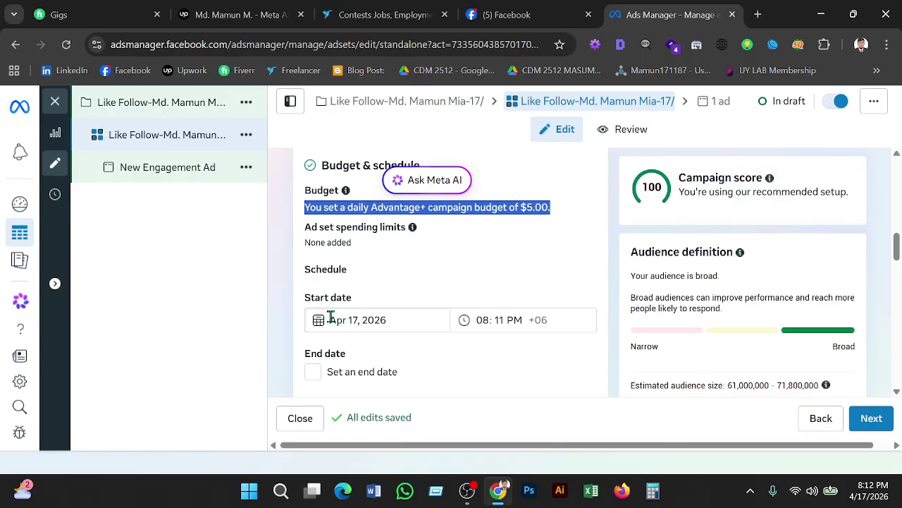
Move the ad set's start date to Apr 18, 2026.
left_click(379, 322)
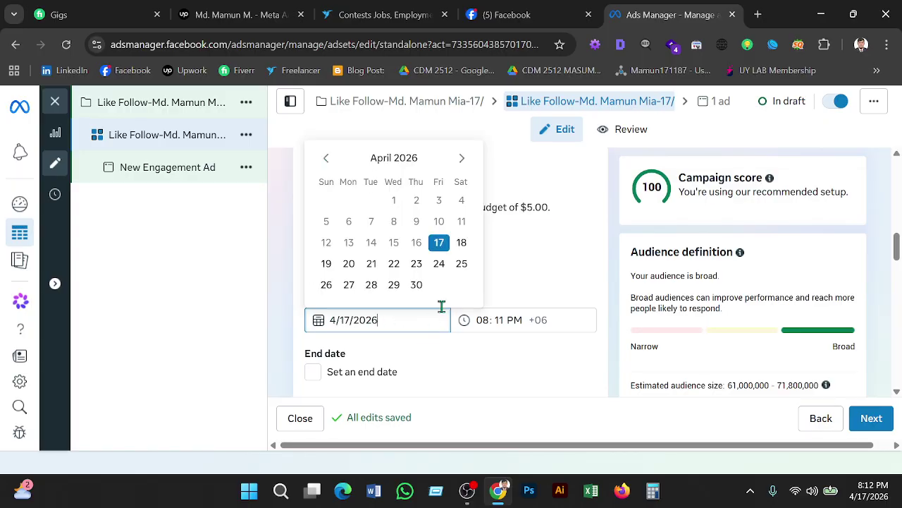
left_click(461, 246)
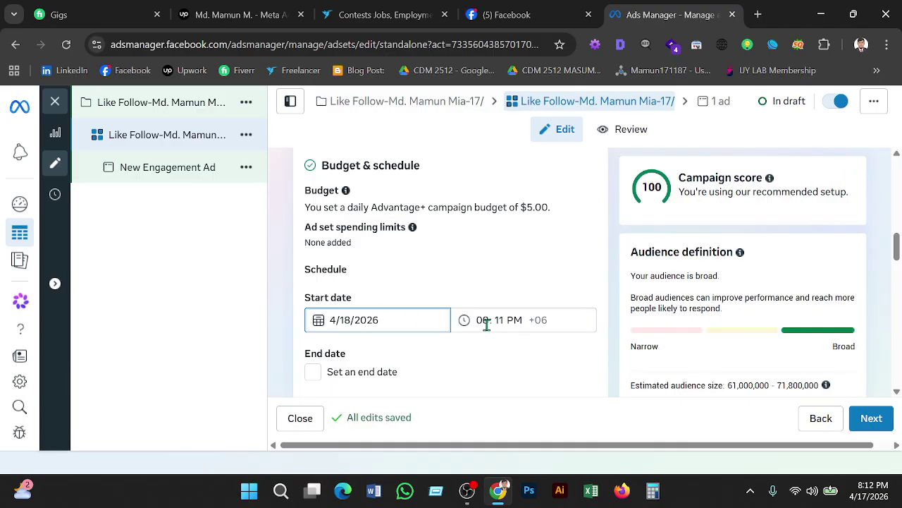
left_click(317, 365)
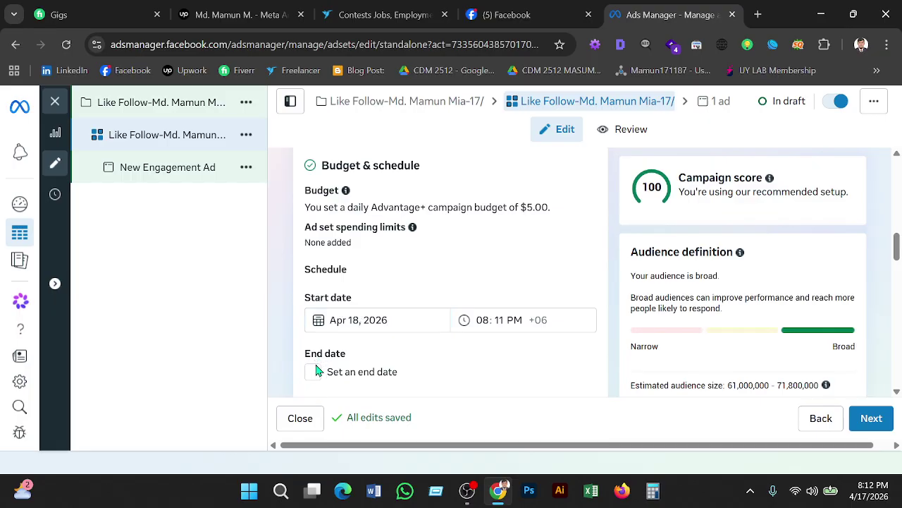
Add an end date of Apr 22, 2026 with an end time of 08:10.
left_click(313, 373)
scroll(458, 336, "down", 2)
left_click(397, 309)
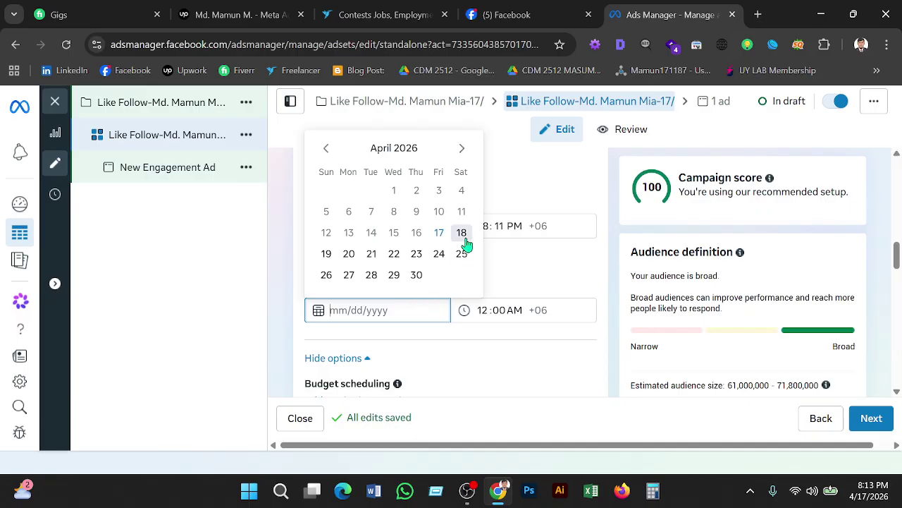
left_click(397, 255)
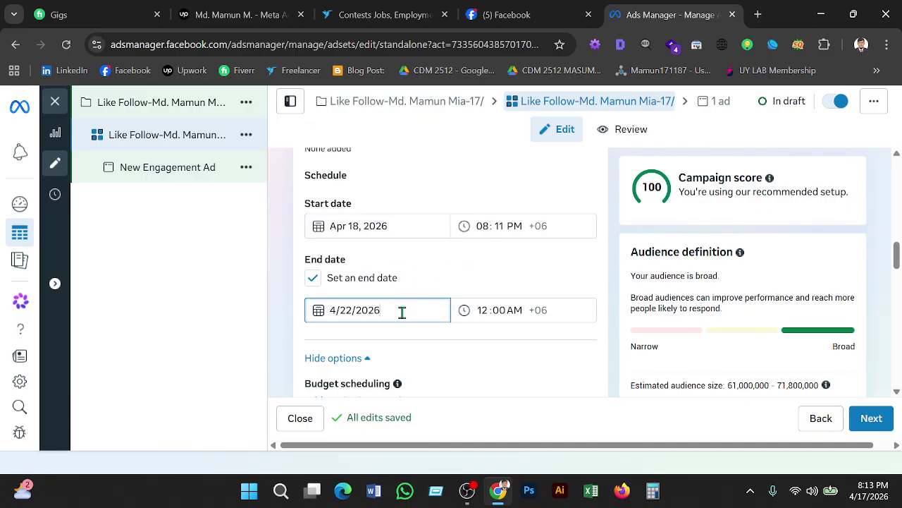
left_click(485, 310)
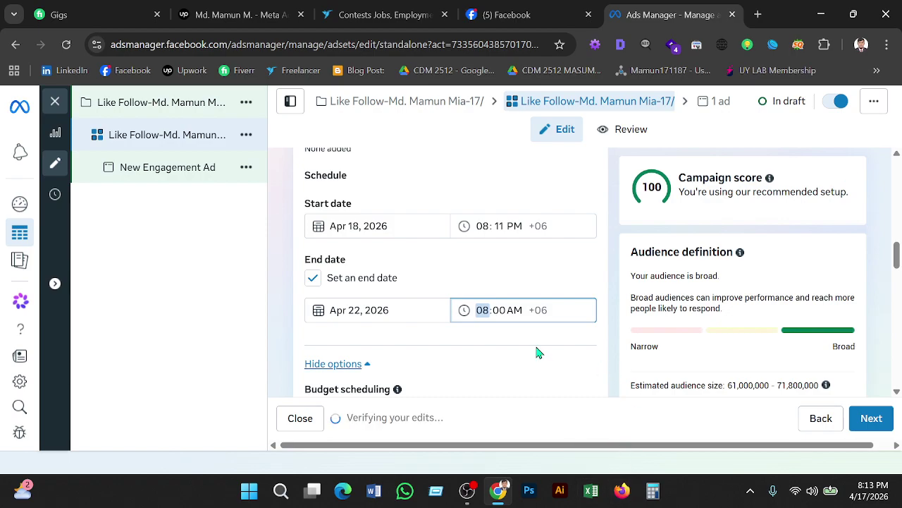
left_click(499, 310)
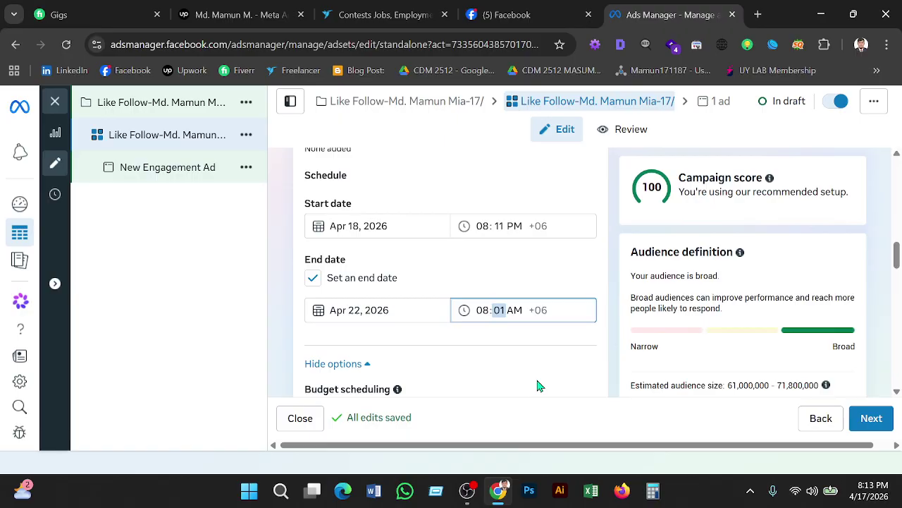
left_click(515, 308)
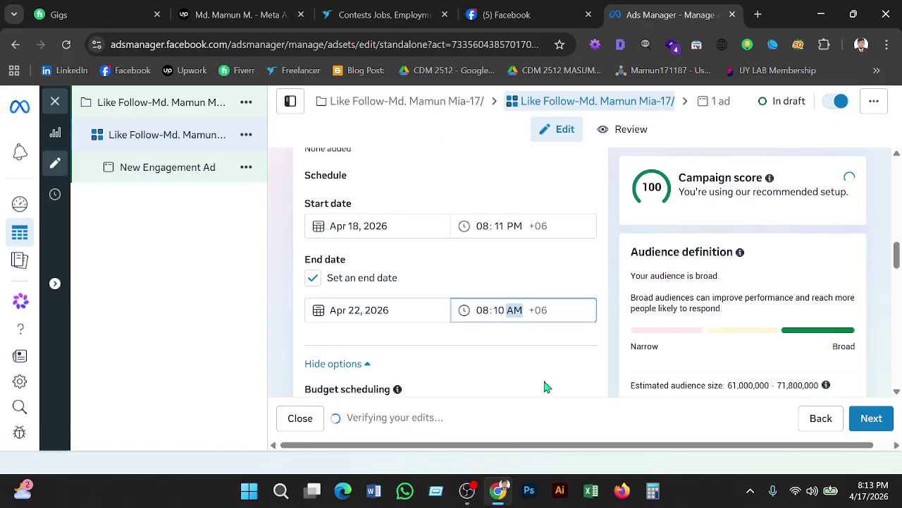
Set the end time to PM, then view and close the account-wide audience controls.
type("p")
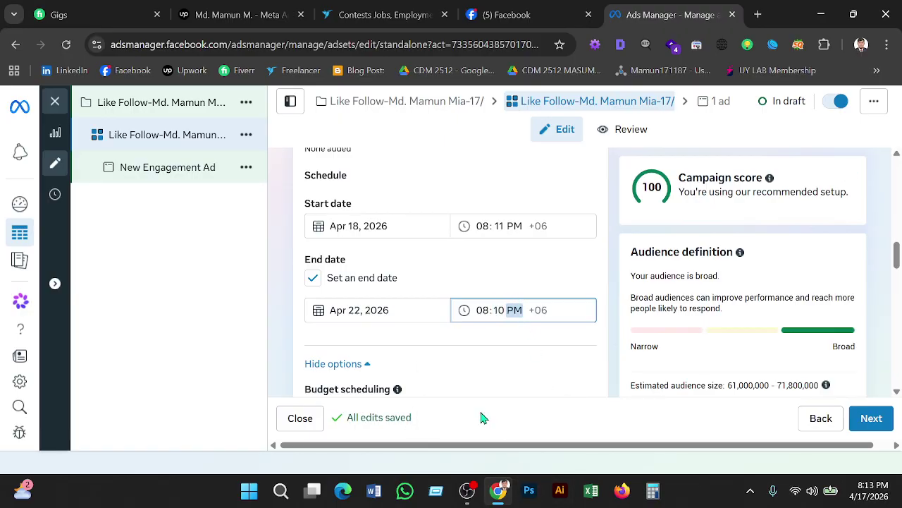
scroll(463, 371, "down", 1)
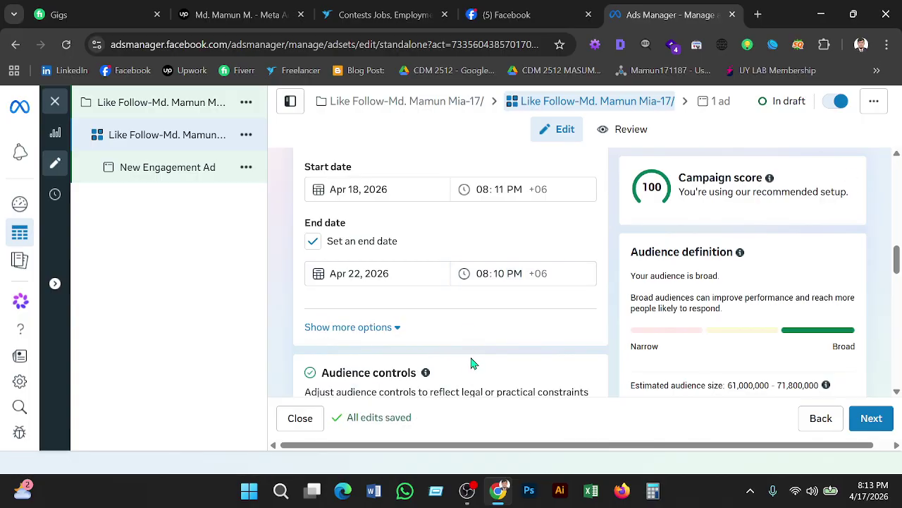
scroll(469, 364, "down", 2)
scroll(485, 338, "down", 1)
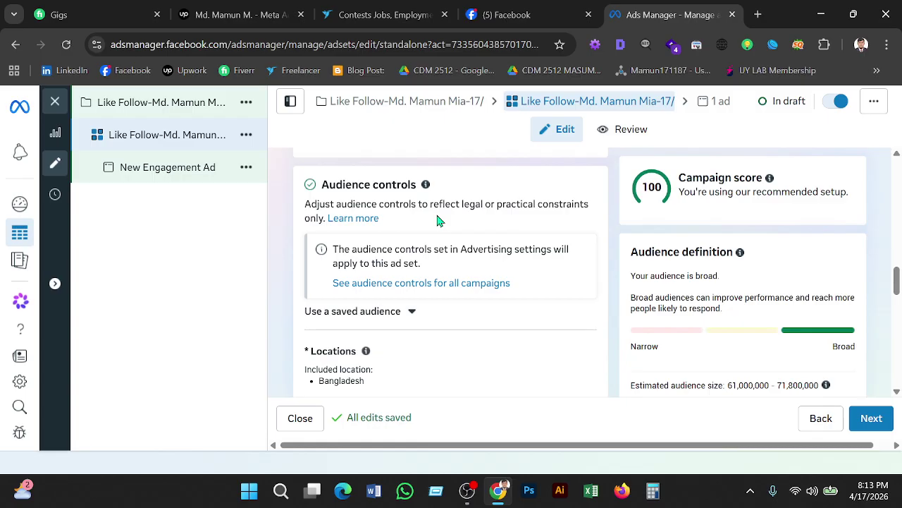
left_click(419, 285)
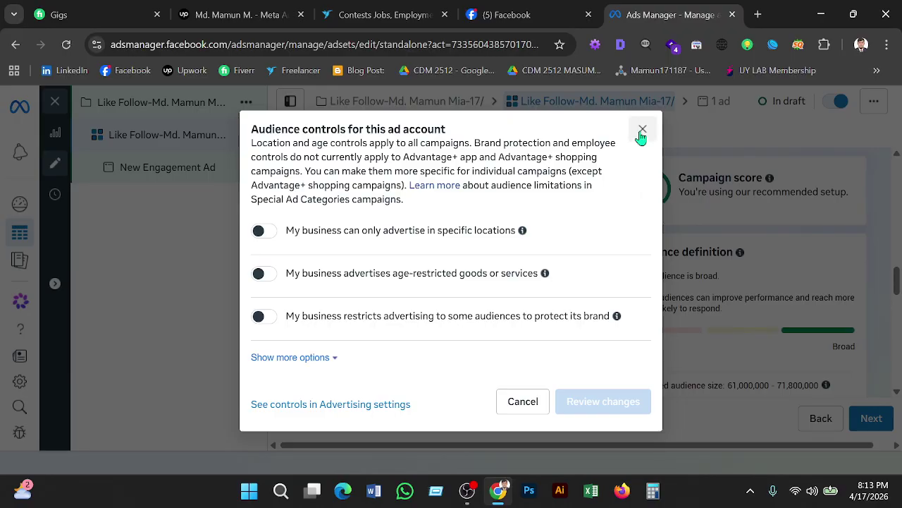
left_click(642, 130)
Open the ad set's location targeting, showing Bangladesh as the included location.
scroll(485, 337, "down", 2)
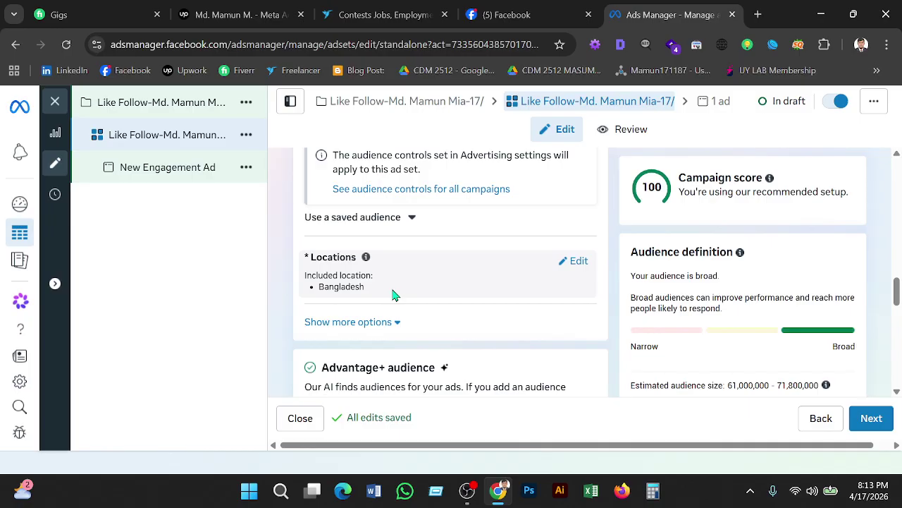
left_click(576, 262)
scroll(441, 332, "down", 2)
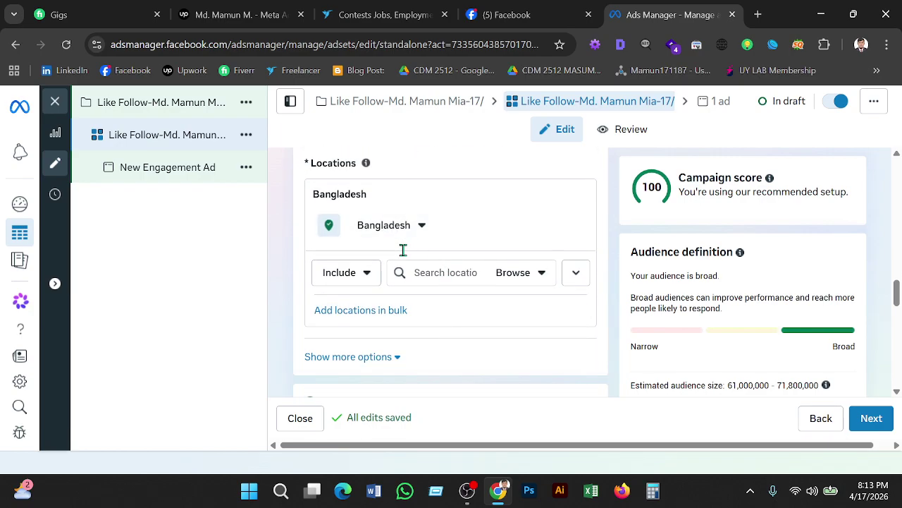
scroll(452, 289, "up", 2)
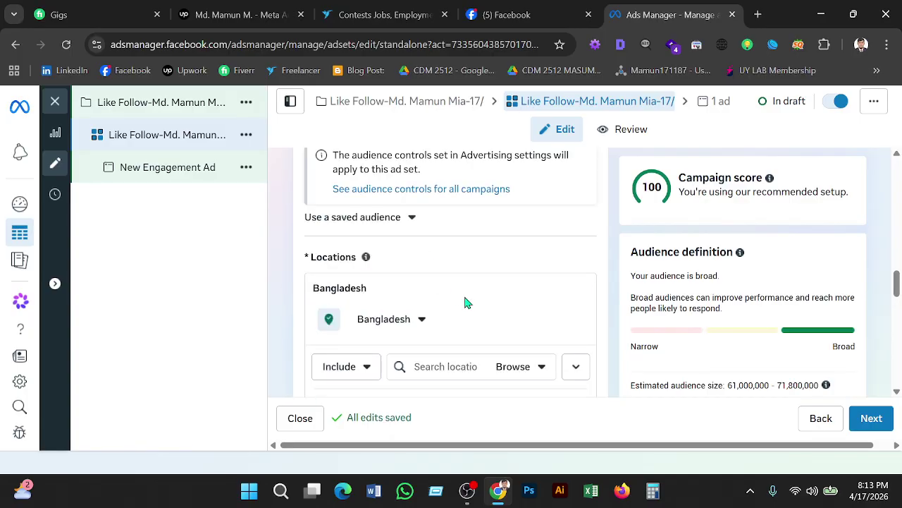
scroll(465, 303, "down", 3)
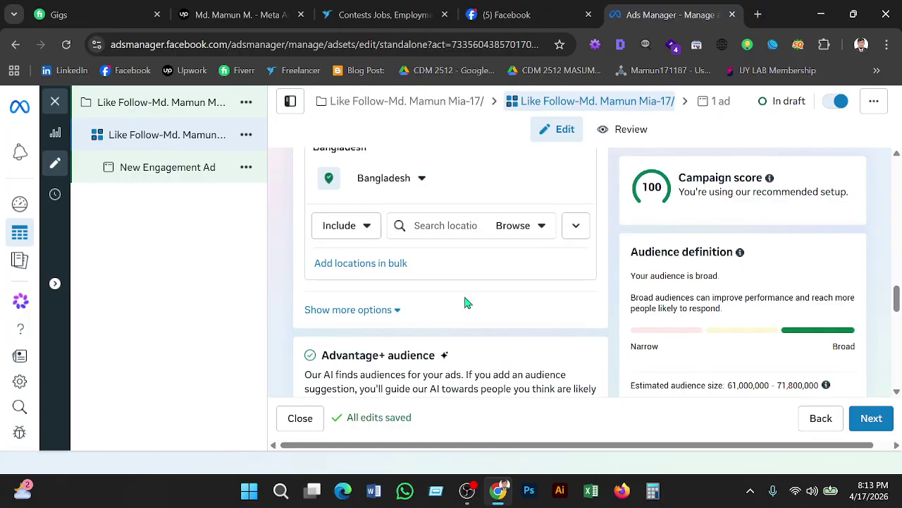
scroll(465, 302, "up", 1)
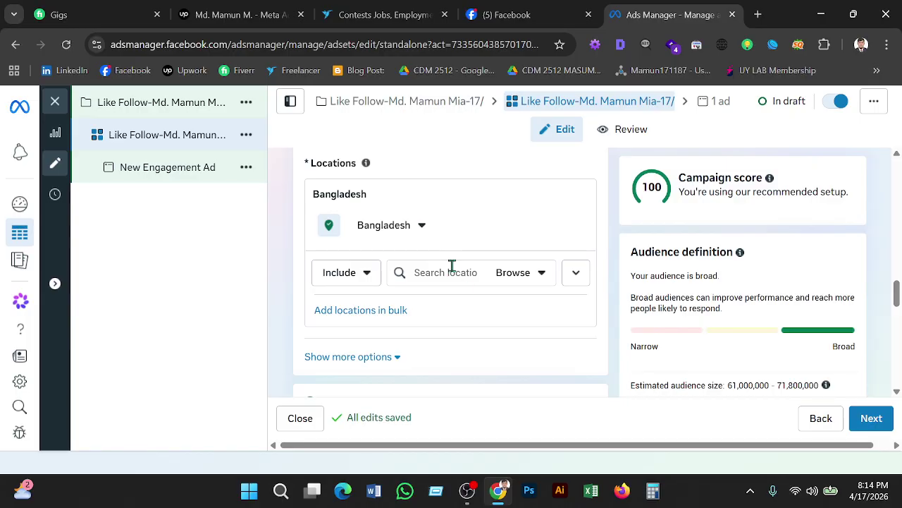
Expand more audience options: minimum age 18, no excluded custom audiences, all languages, Advantage+ audience.
scroll(397, 325, "down", 1)
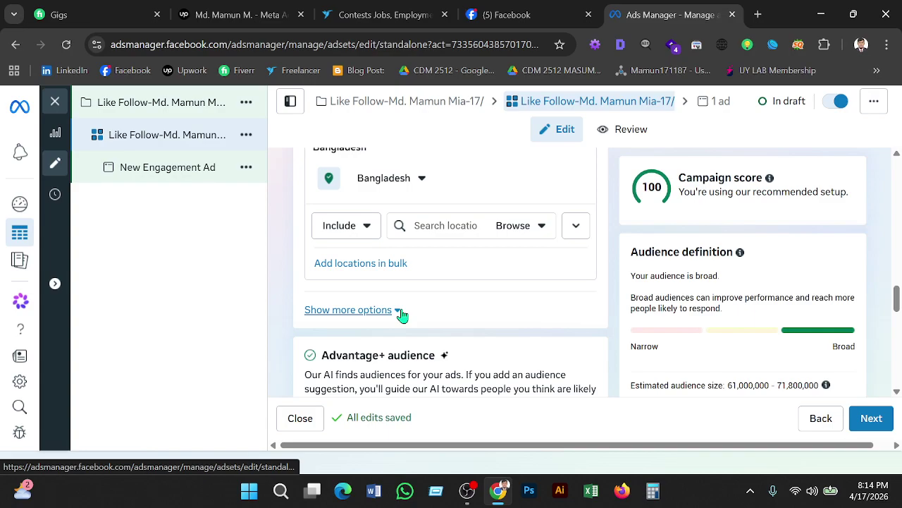
left_click(399, 311)
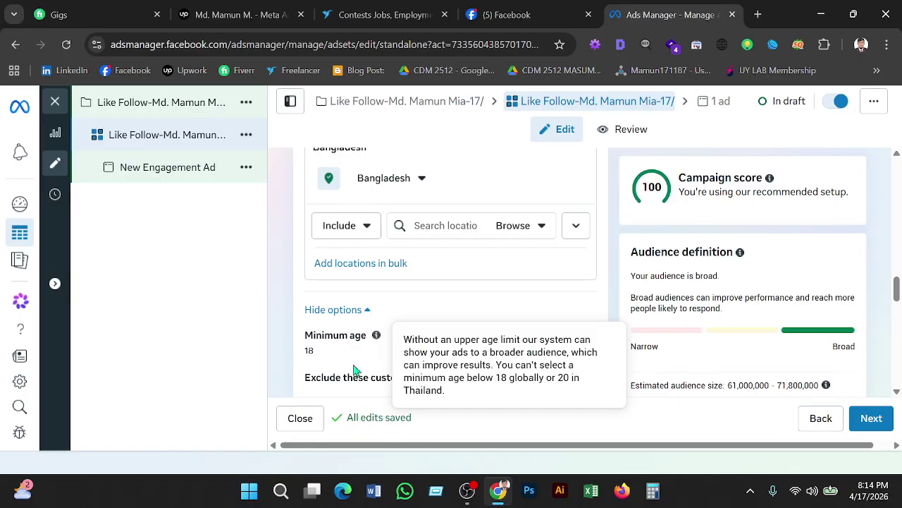
scroll(342, 363, "down", 2)
mouse_move(367, 347)
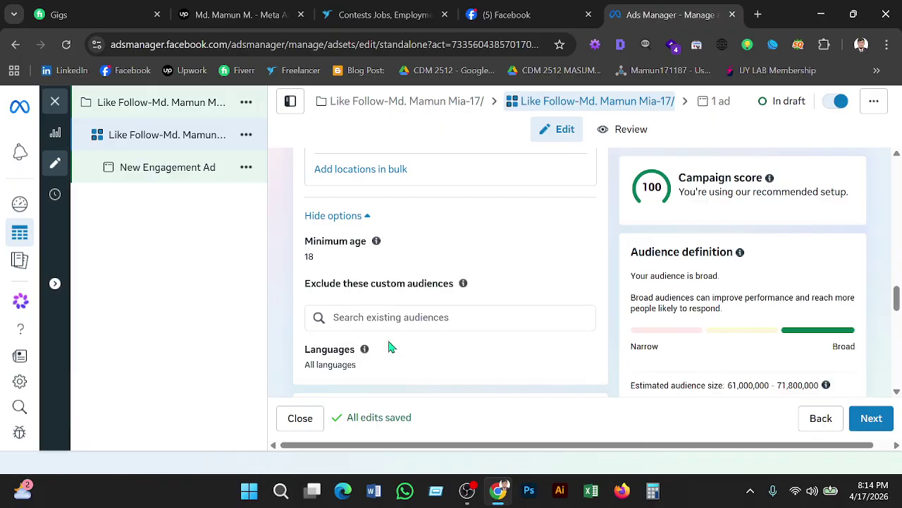
scroll(392, 347, "down", 1)
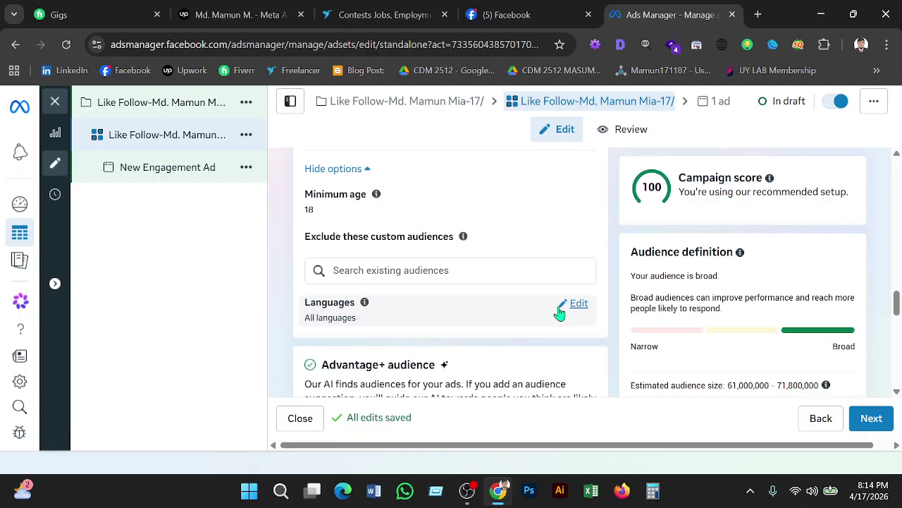
scroll(568, 315, "down", 2)
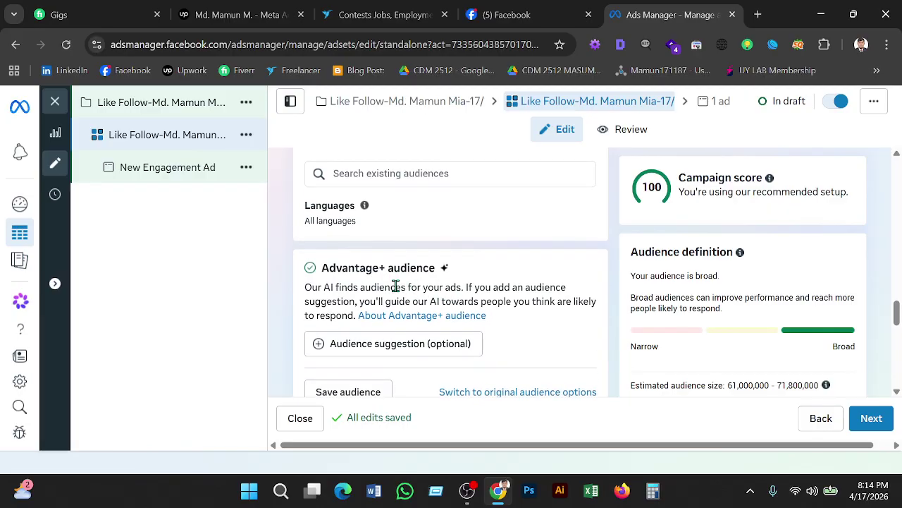
scroll(395, 285, "down", 2)
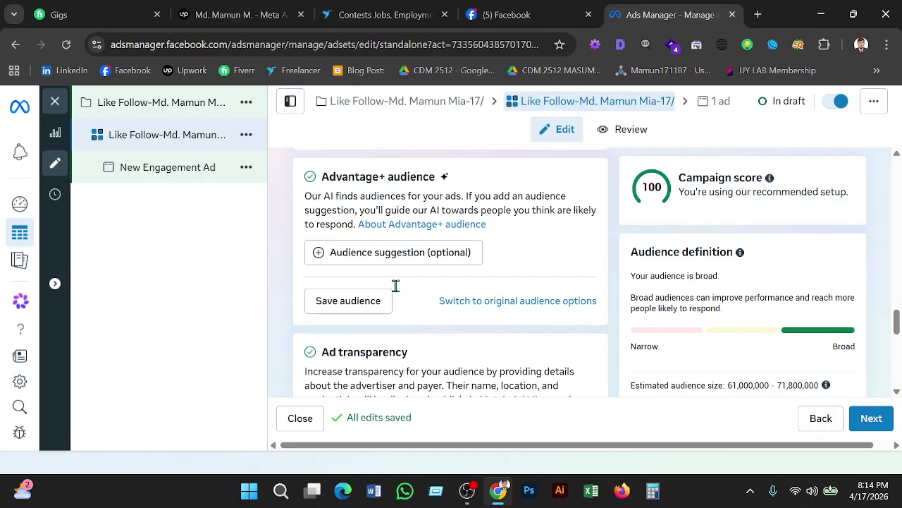
Keep Advantage+ audience and add an optional suggestion: ages 18–65+, all genders, all detailed targeting.
left_click(525, 306)
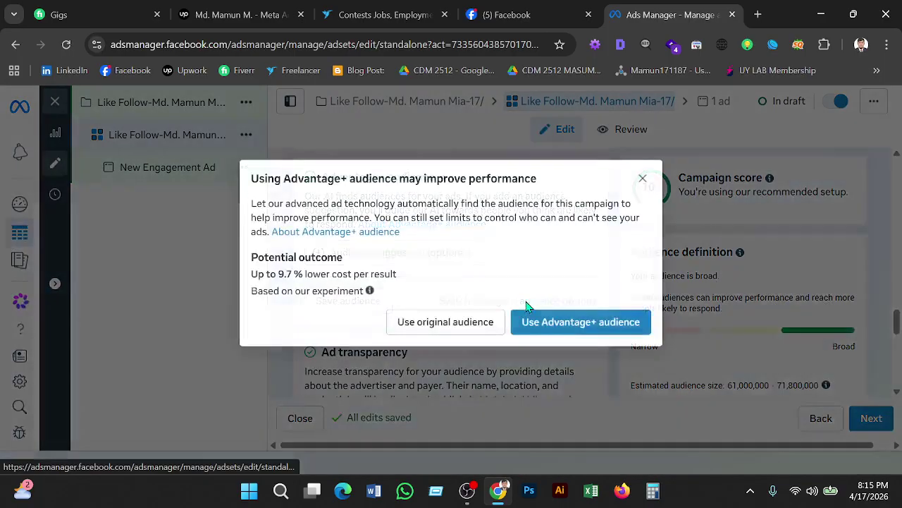
left_click(642, 178)
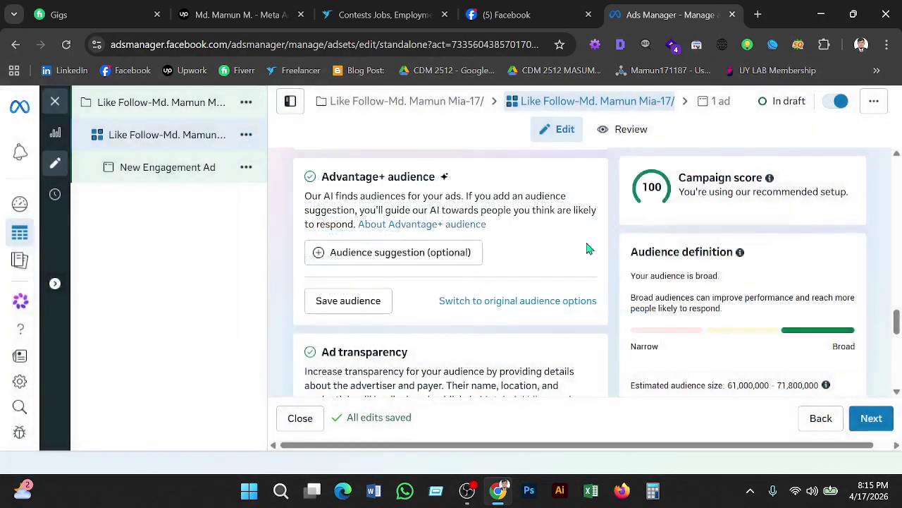
left_click(399, 266)
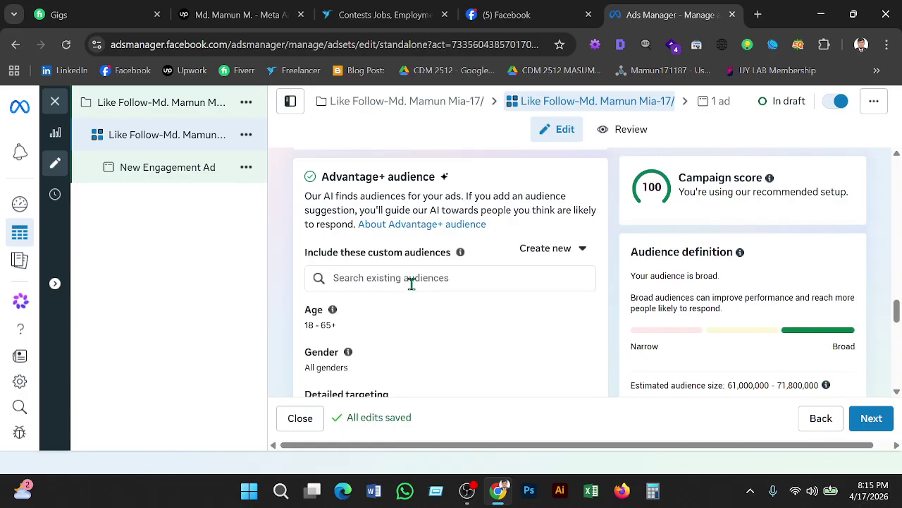
scroll(412, 283, "down", 1)
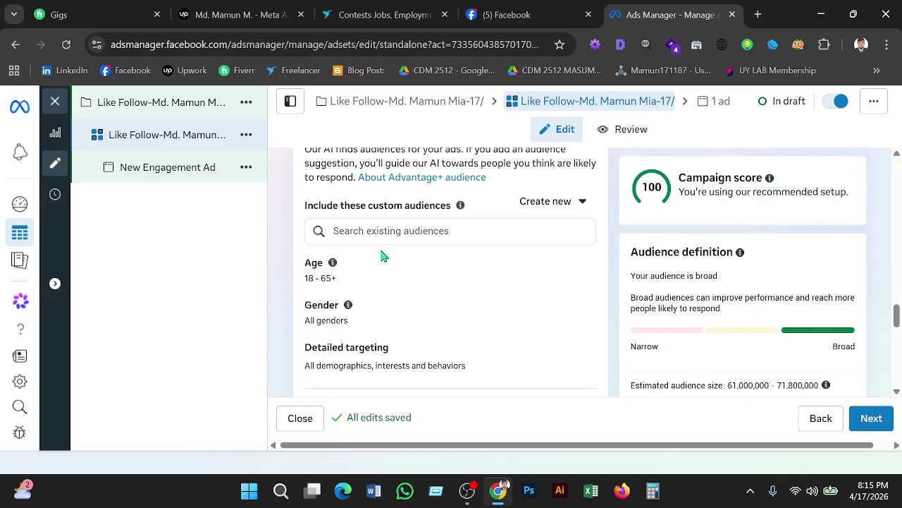
scroll(388, 256, "down", 2)
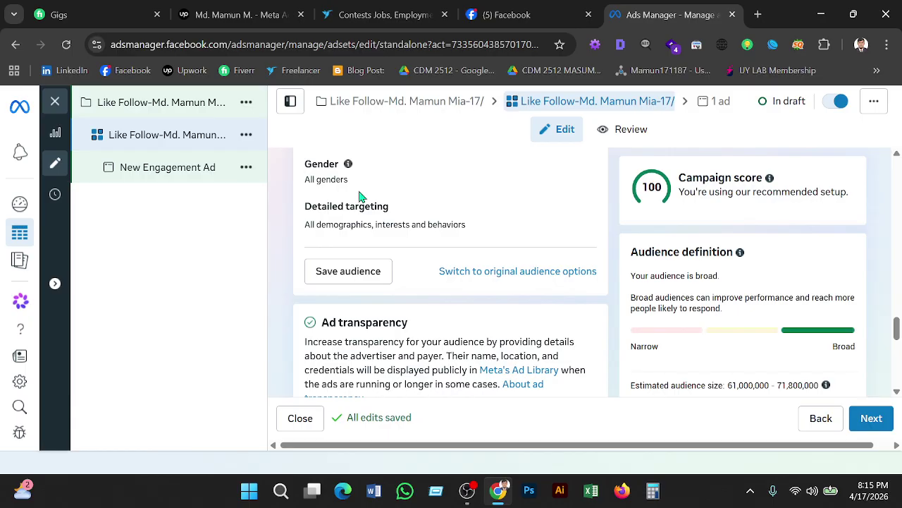
scroll(375, 227, "down", 4)
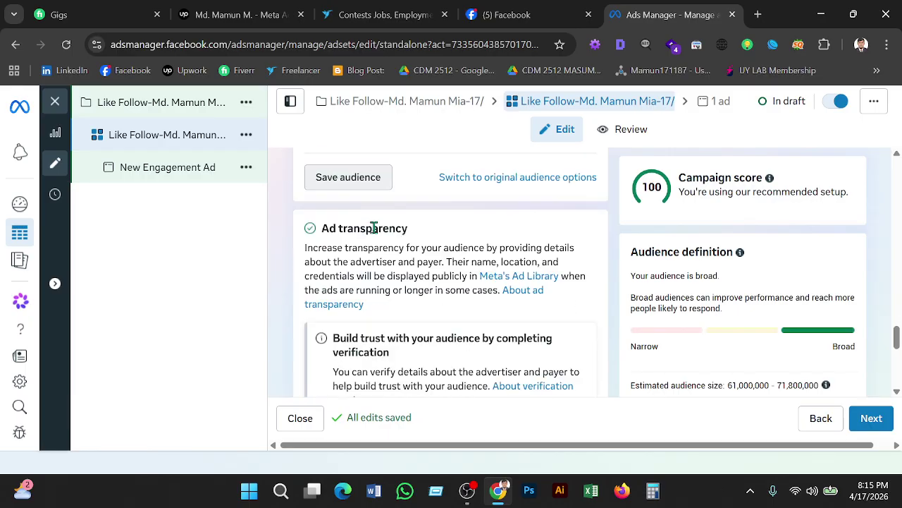
Check the account-wide placement controls and close them without changes.
scroll(374, 227, "down", 2)
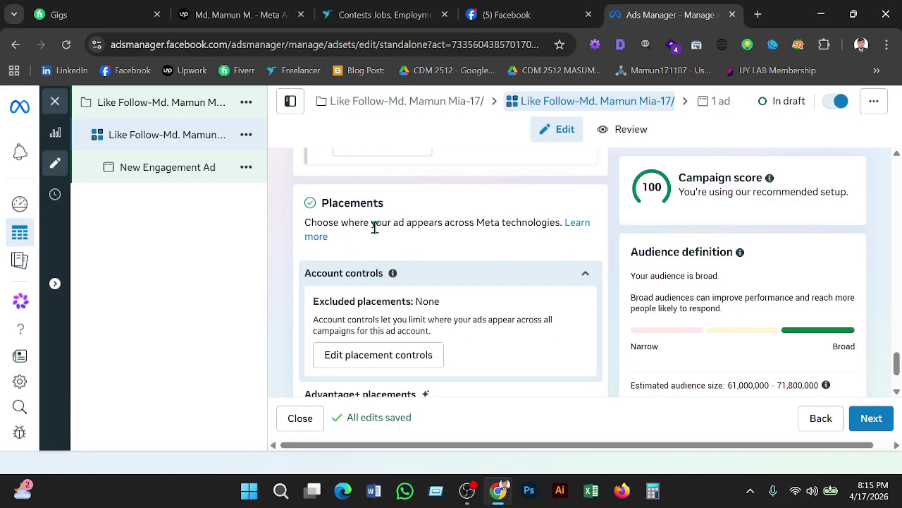
scroll(439, 262, "down", 1)
left_click(439, 262)
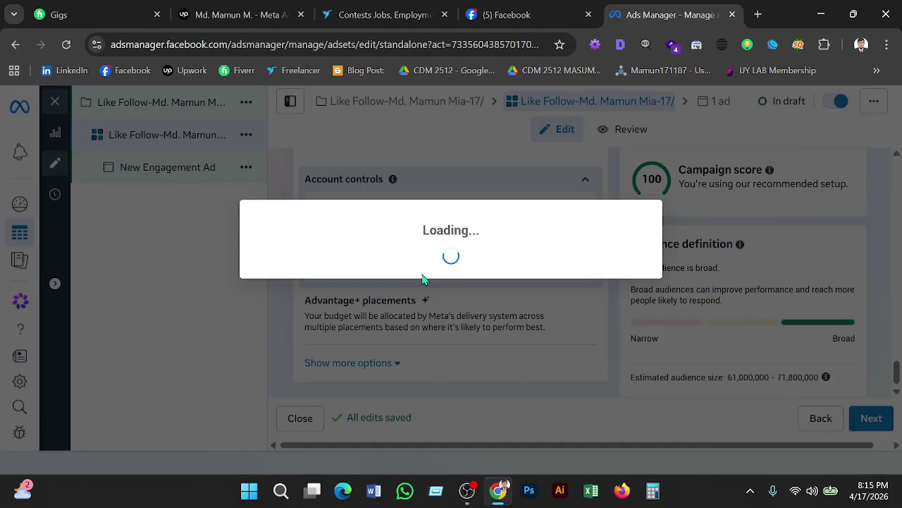
left_click(640, 187)
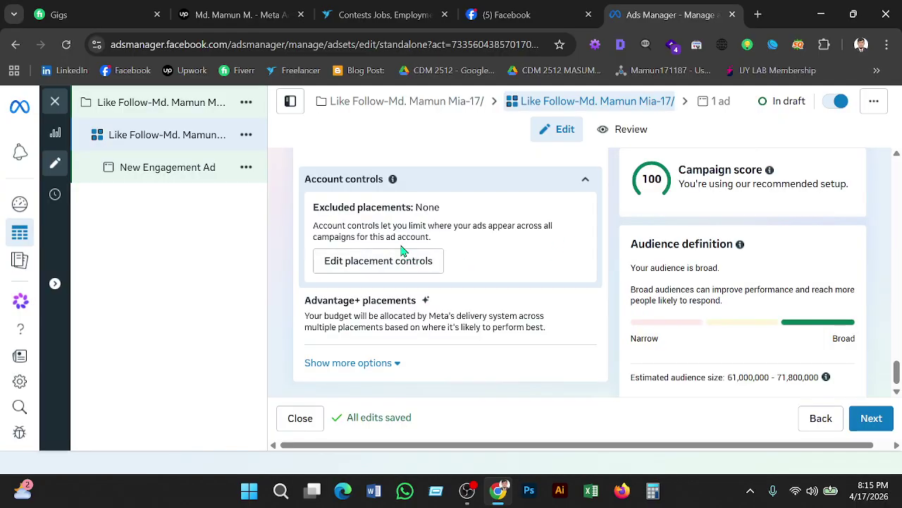
scroll(399, 235, "up", 1)
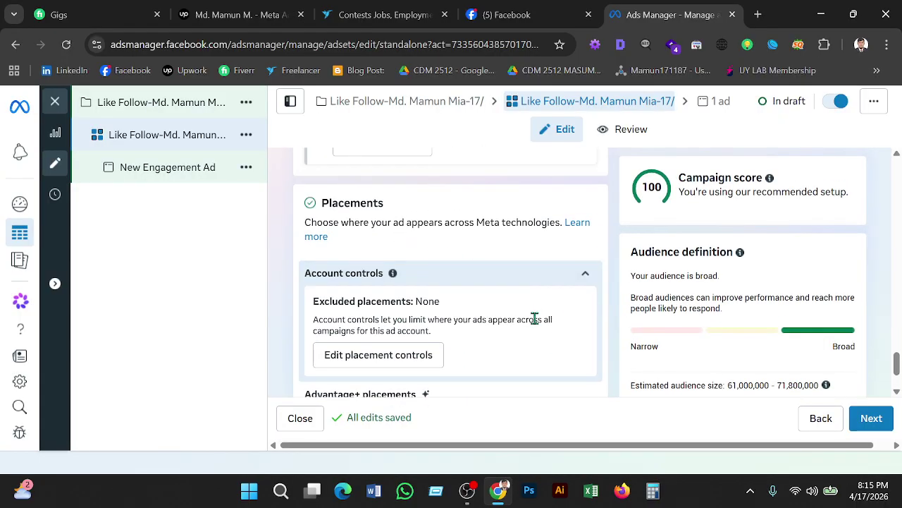
scroll(533, 318, "down", 1)
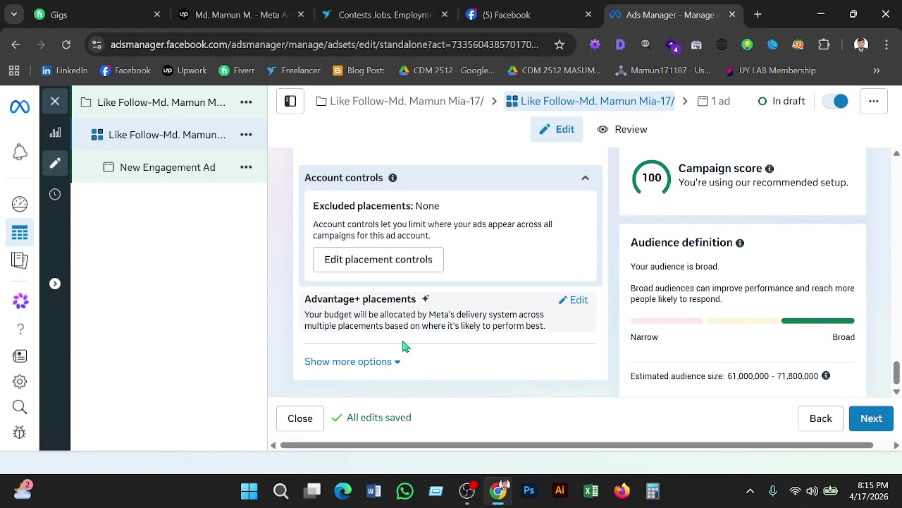
Expand the brand safety and suitability options to review them, keeping Advantage+ placements.
left_click(390, 362)
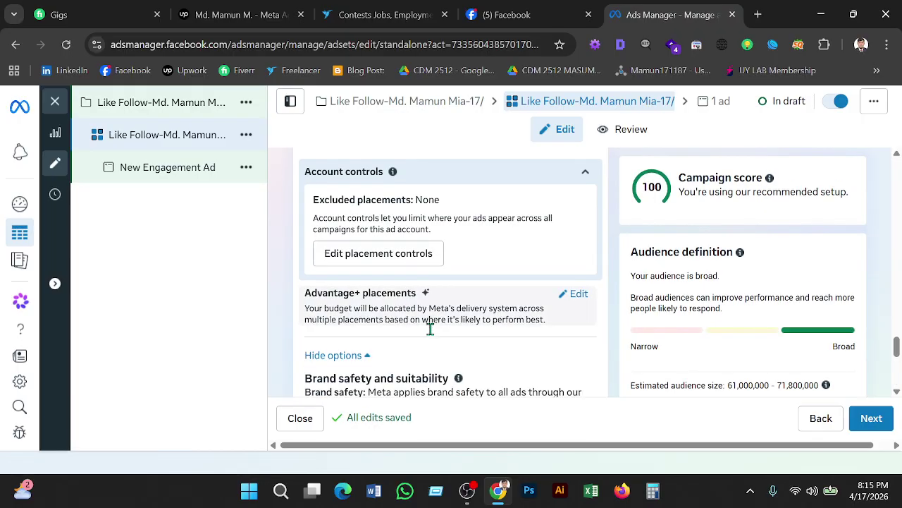
scroll(430, 330, "down", 1)
scroll(430, 329, "down", 1)
scroll(430, 329, "up", 1)
scroll(430, 329, "down", 1)
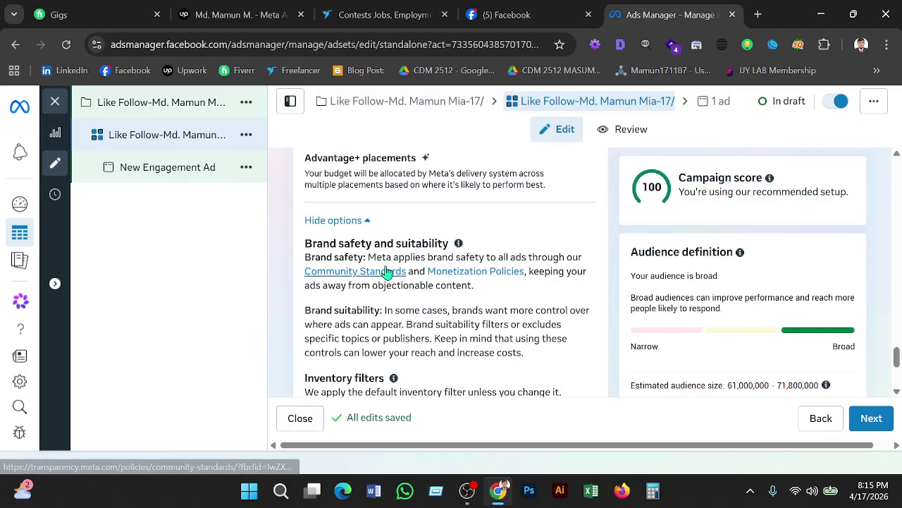
scroll(387, 272, "down", 4)
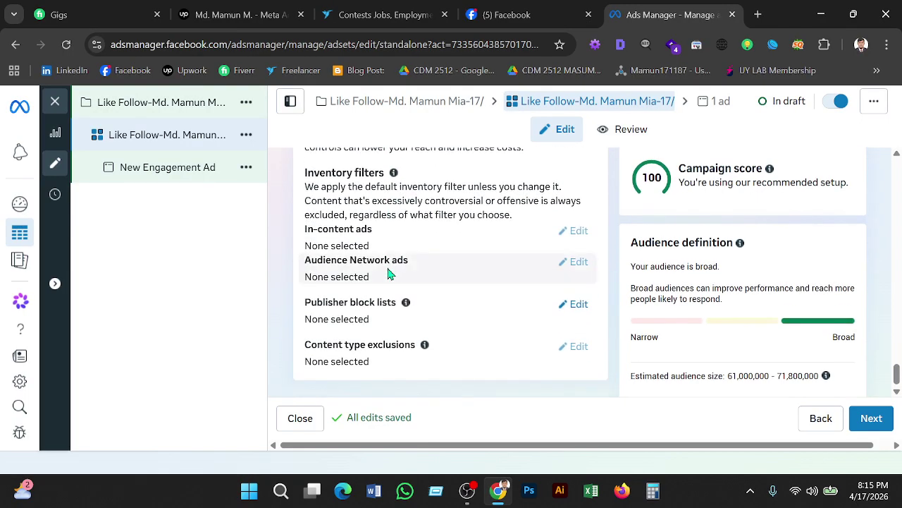
scroll(398, 292, "up", 1)
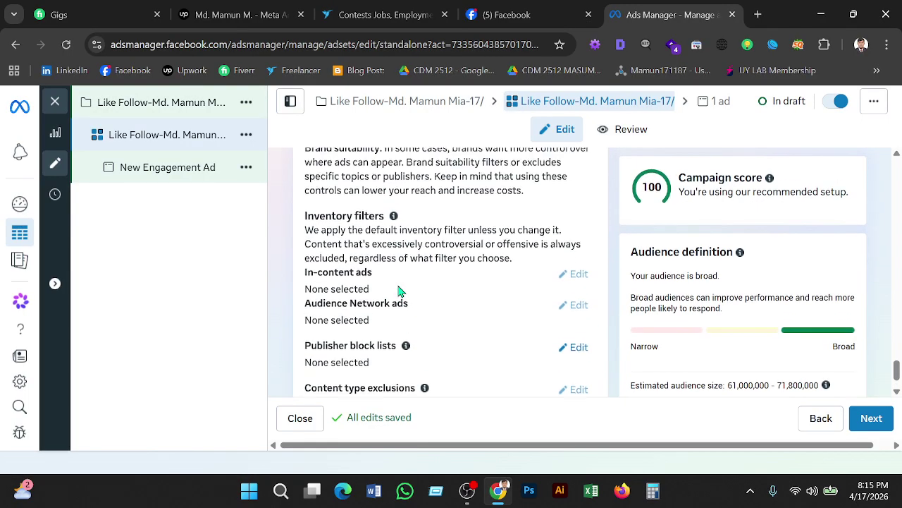
scroll(401, 293, "up", 3)
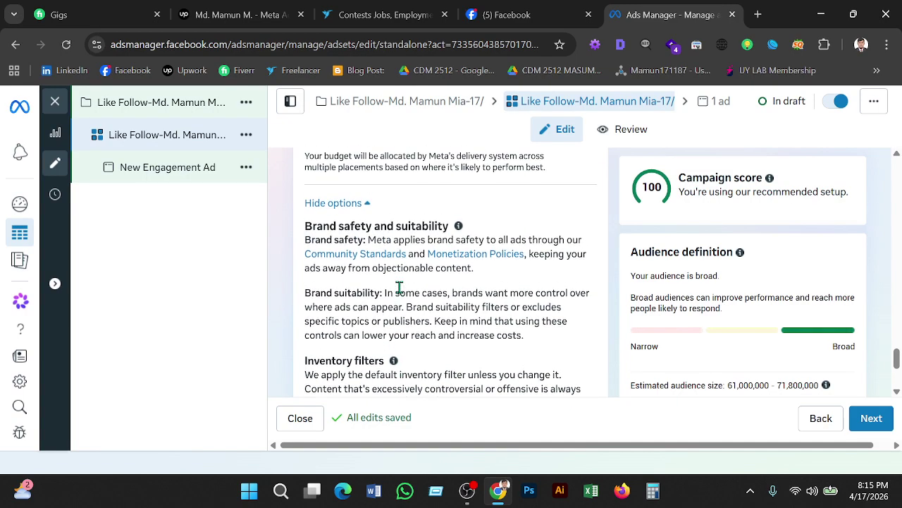
left_click(360, 205)
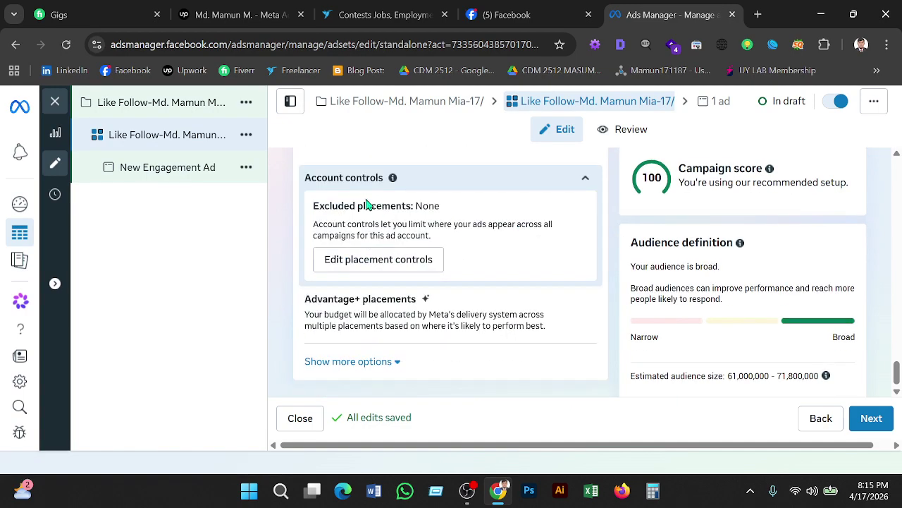
left_click(395, 361)
scroll(404, 291, "up", 3)
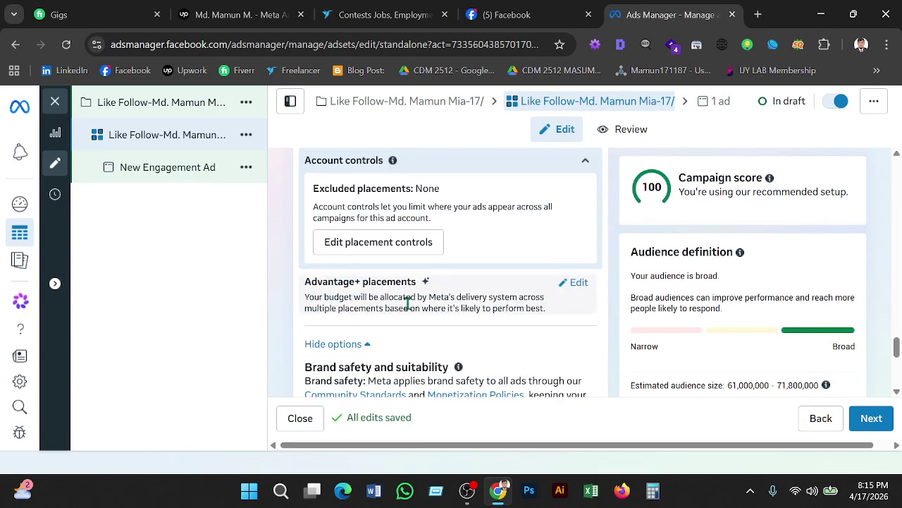
left_click(578, 283)
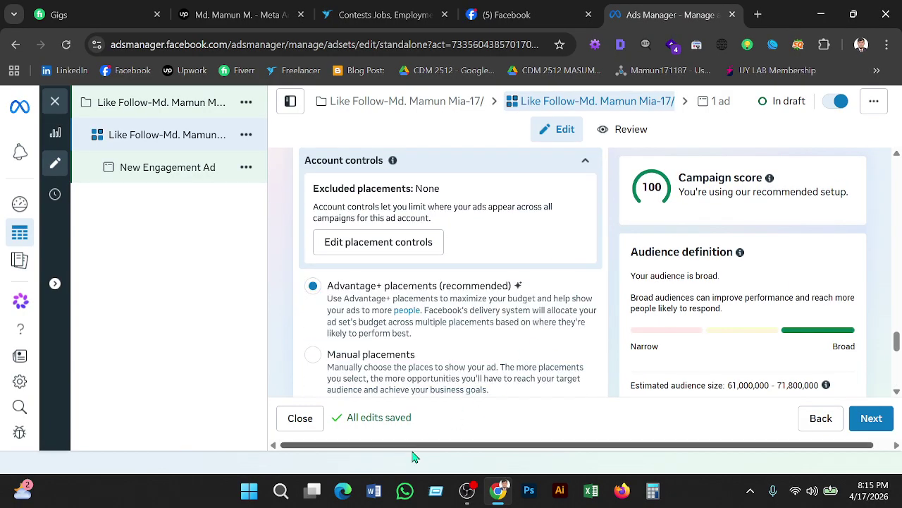
scroll(418, 384, "down", 1)
scroll(418, 384, "down", 2)
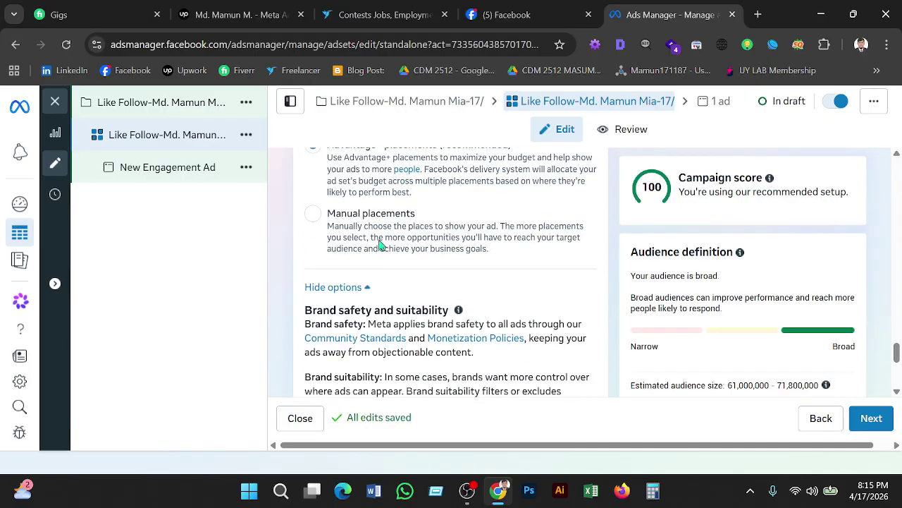
left_click(322, 225)
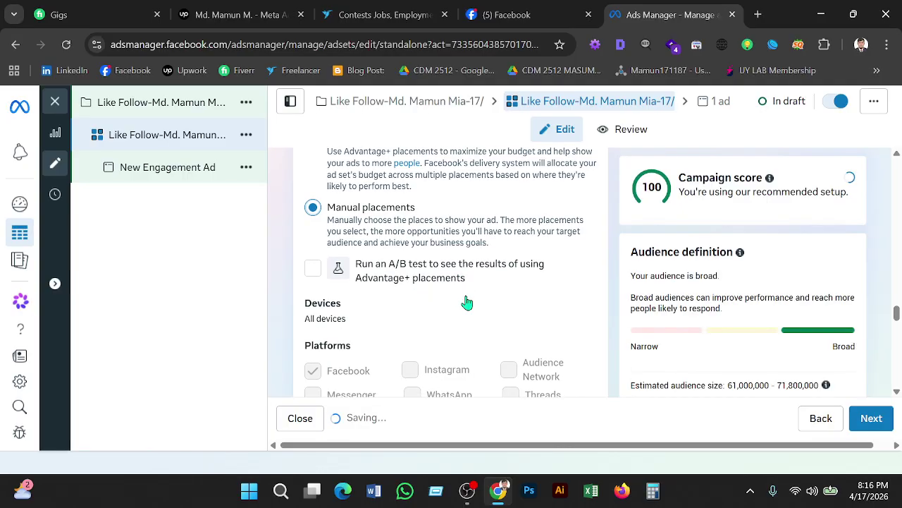
scroll(465, 298, "down", 3)
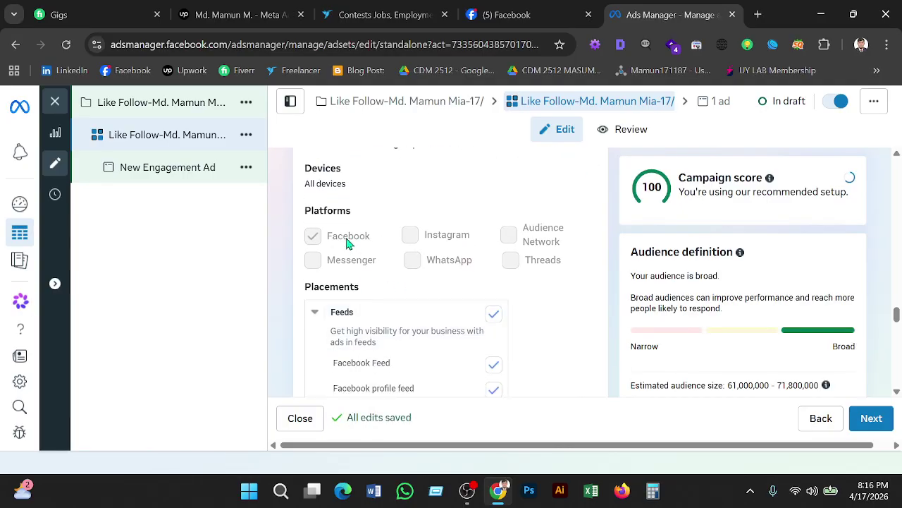
scroll(476, 269, "up", 5)
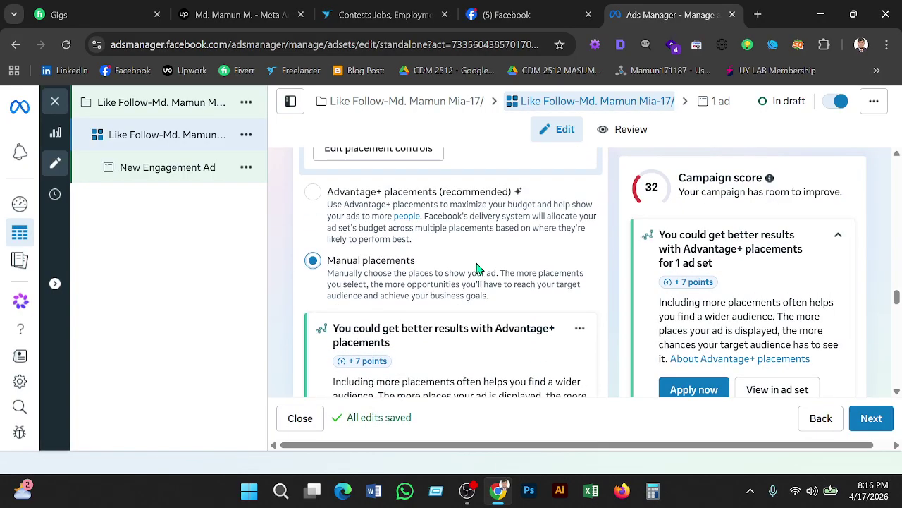
scroll(477, 268, "down", 1)
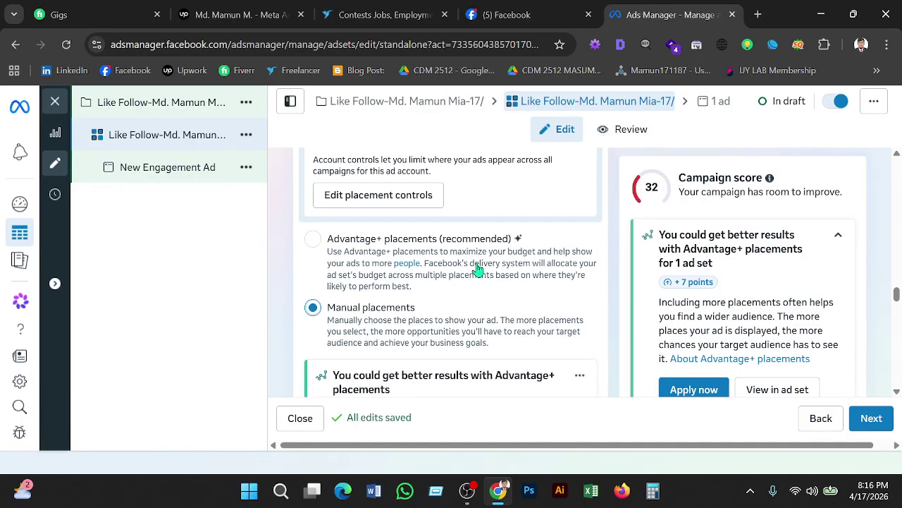
scroll(476, 269, "down", 4)
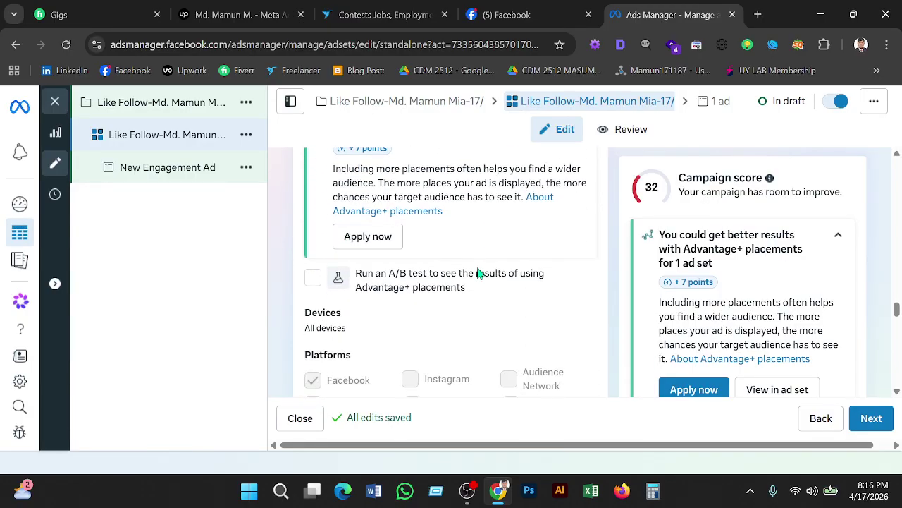
scroll(478, 273, "down", 1)
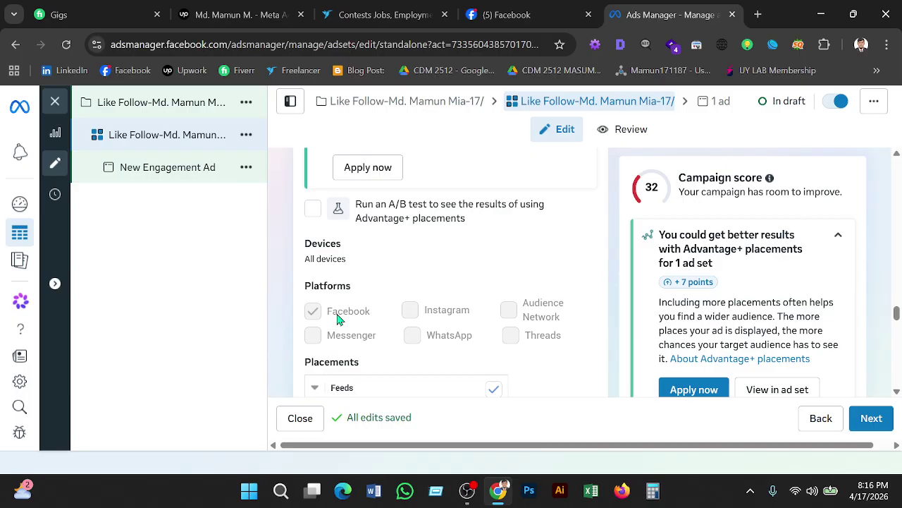
scroll(338, 317, "down", 3)
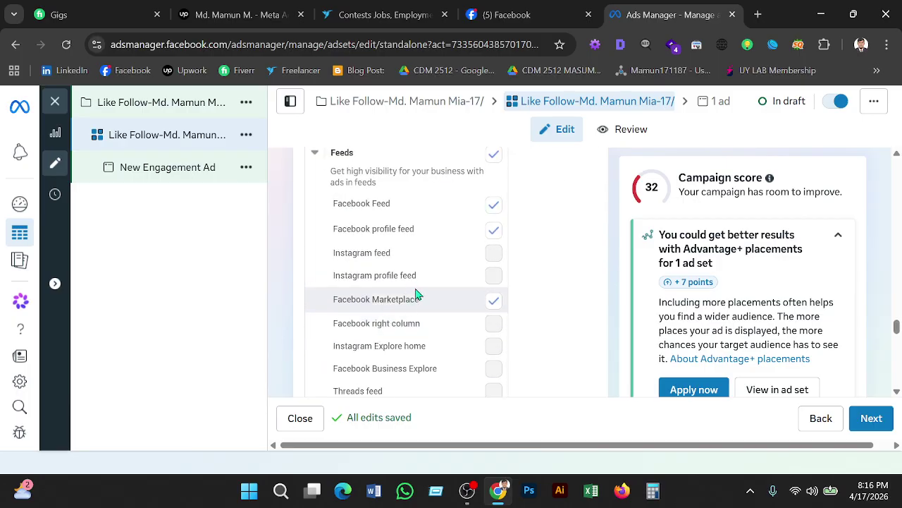
scroll(467, 244, "down", 3)
scroll(468, 244, "up", 1)
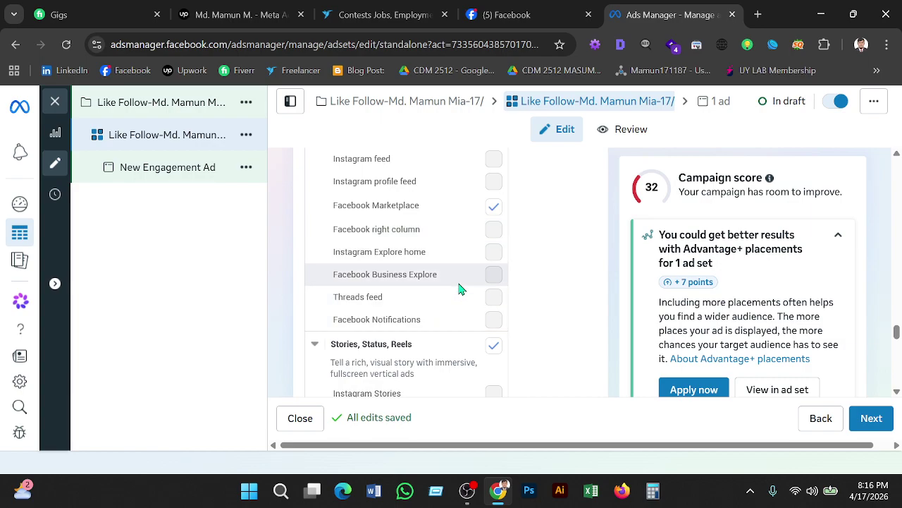
scroll(459, 289, "down", 3)
scroll(459, 289, "down", 1)
scroll(459, 289, "up", 6)
scroll(458, 289, "up", 3)
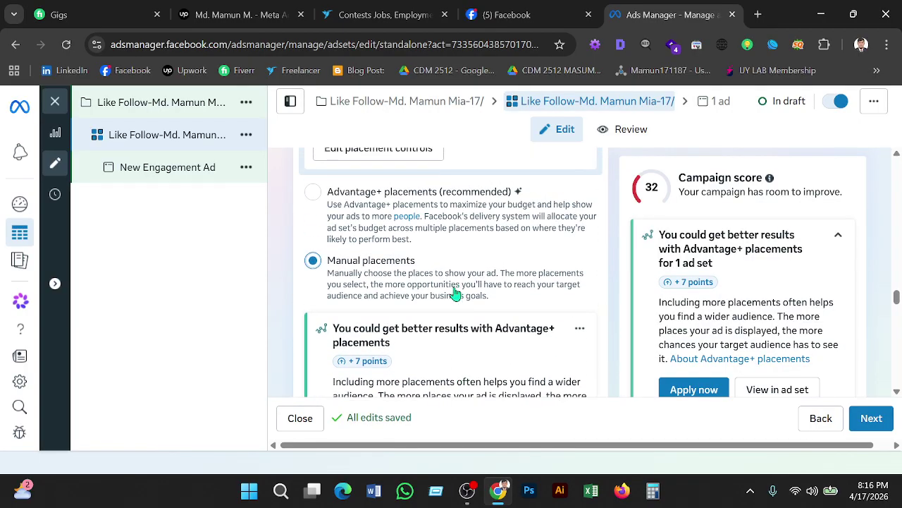
Select Advantage+ placements (recommended) and confirm inventory filters, block lists and exclusions are None.
left_click(322, 205)
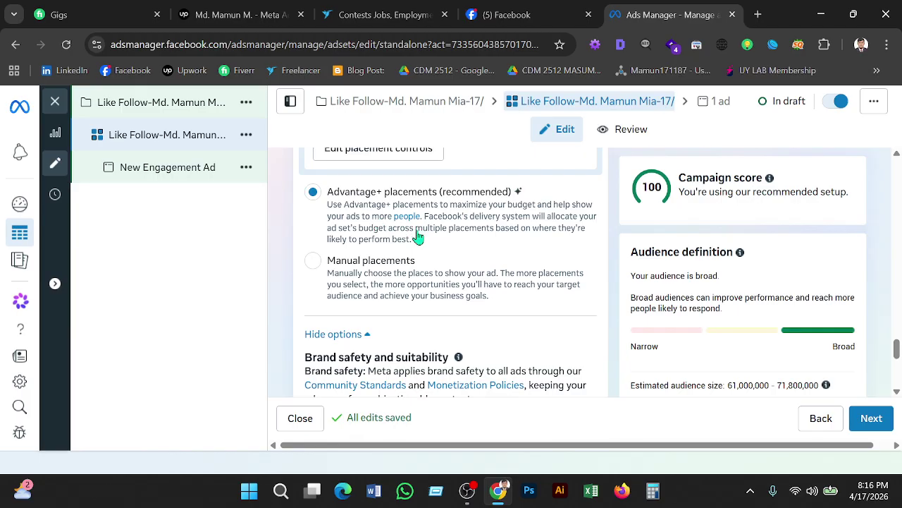
scroll(418, 238, "down", 1)
scroll(419, 236, "up", 2)
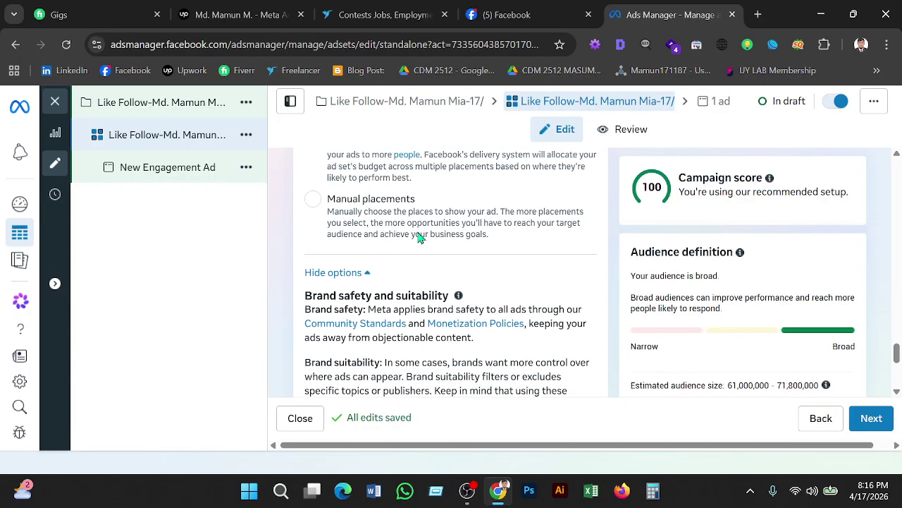
scroll(418, 237, "down", 2)
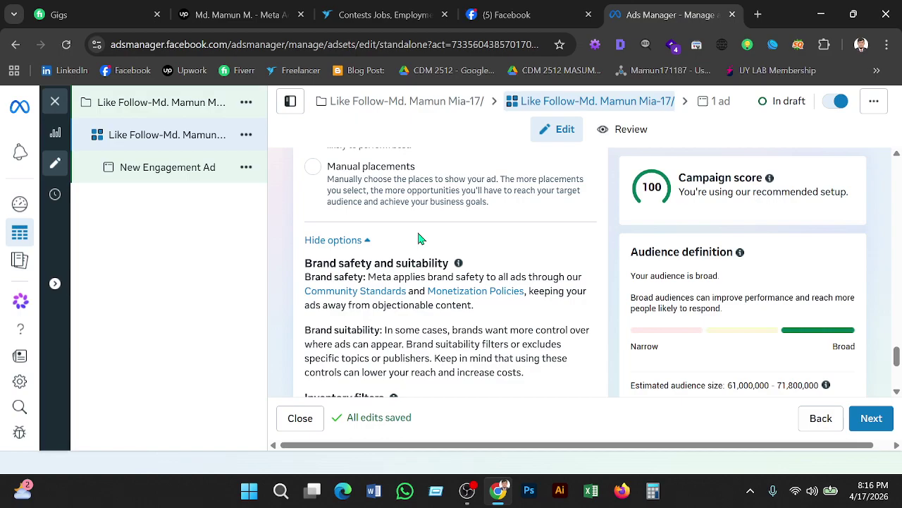
scroll(418, 238, "up", 1)
scroll(420, 238, "down", 4)
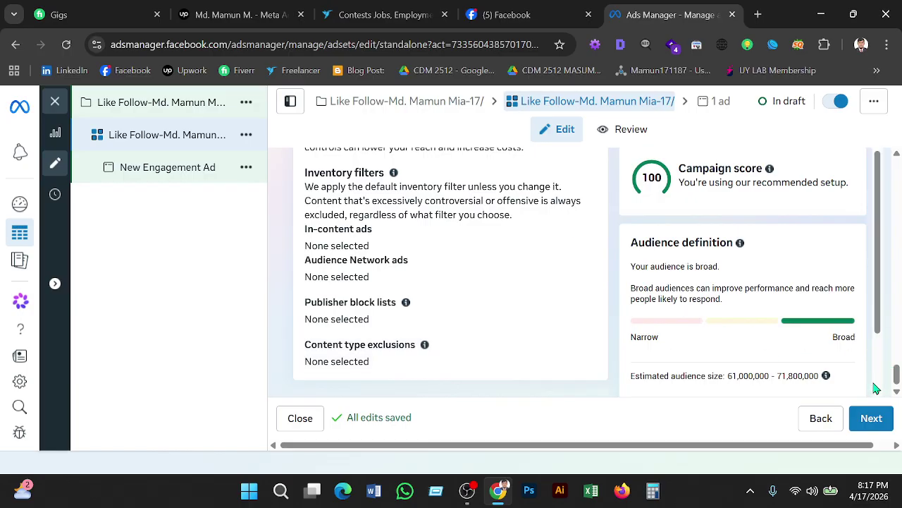
Move to the New Engagement Ad editor showing its ad name and Facebook Page identity.
left_click(872, 418)
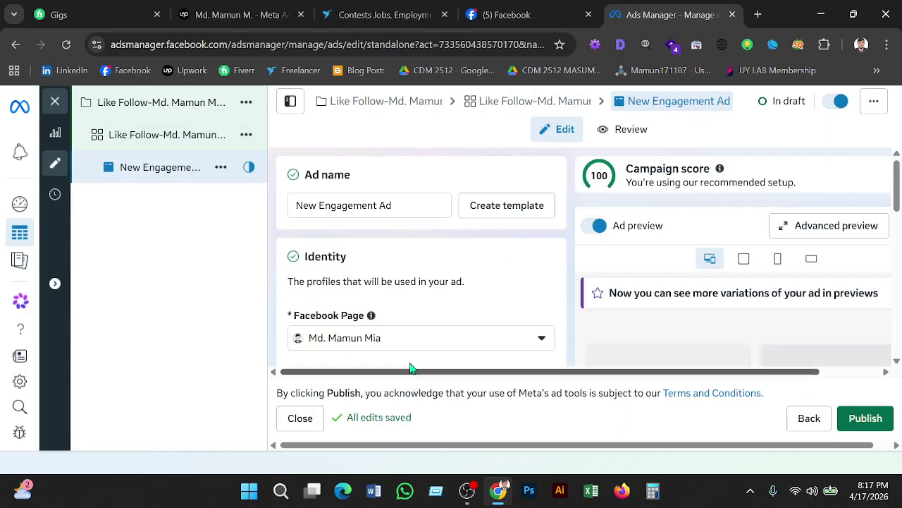
left_click(405, 311)
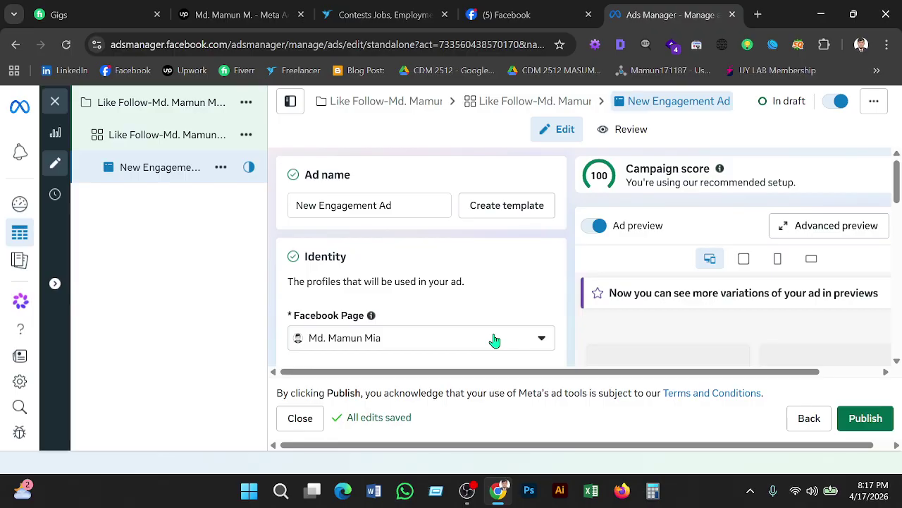
Return to the ad set editor's $5.00 daily budget, scheduled Apr 18–22, 2026.
left_click(536, 102)
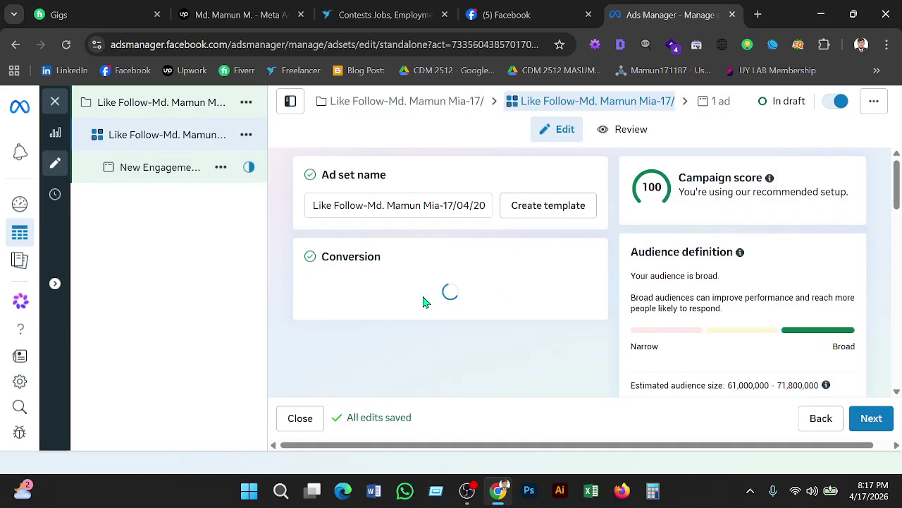
scroll(422, 302, "down", 3)
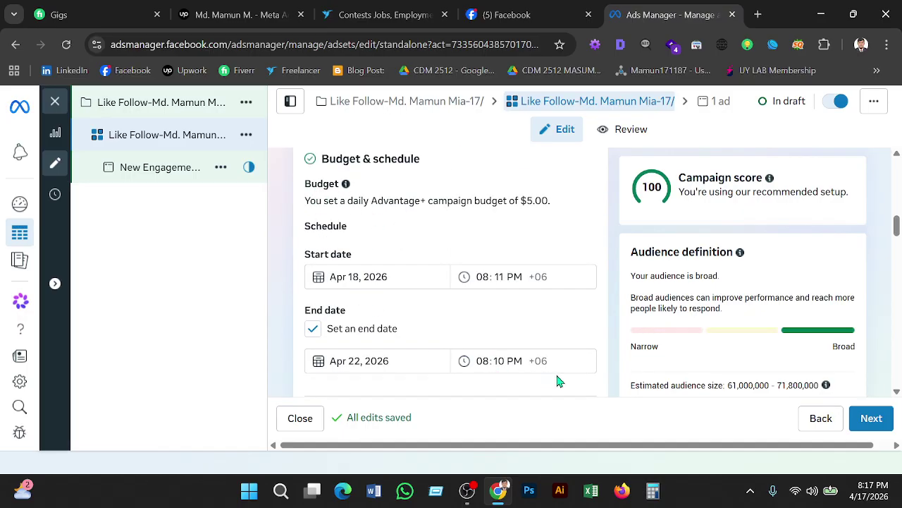
left_click(751, 490)
left_click(794, 399)
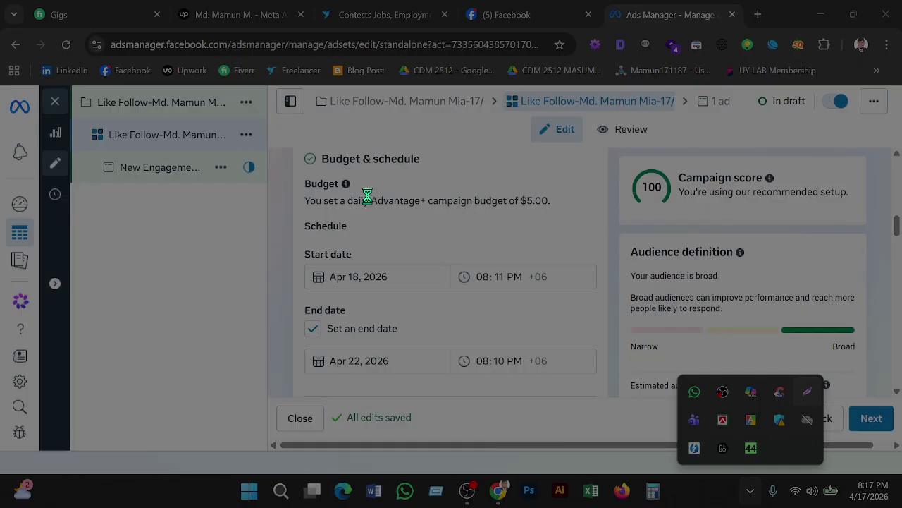
mouse_move(293, 130)
left_mouse_down()
mouse_move(332, 171)
mouse_move(608, 363)
mouse_move(609, 405)
left_mouse_up()
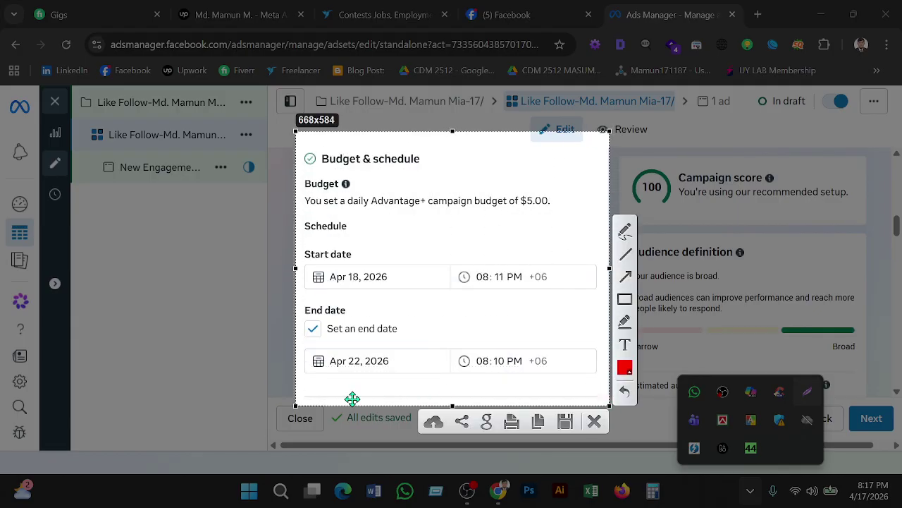
left_click(594, 422)
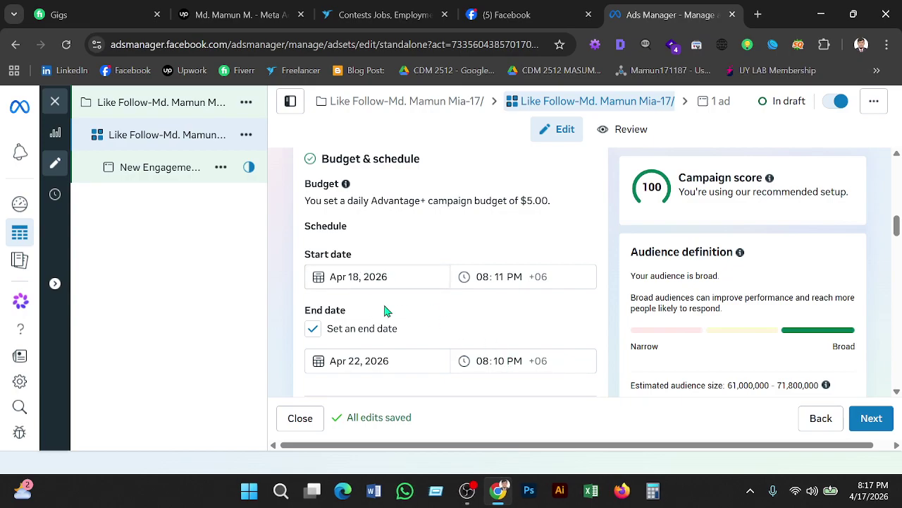
scroll(400, 334, "down", 6)
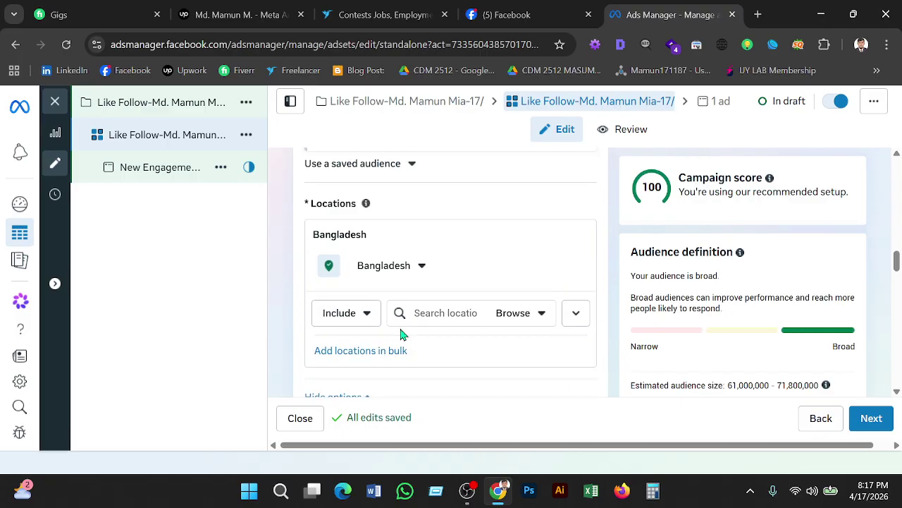
scroll(400, 334, "down", 5)
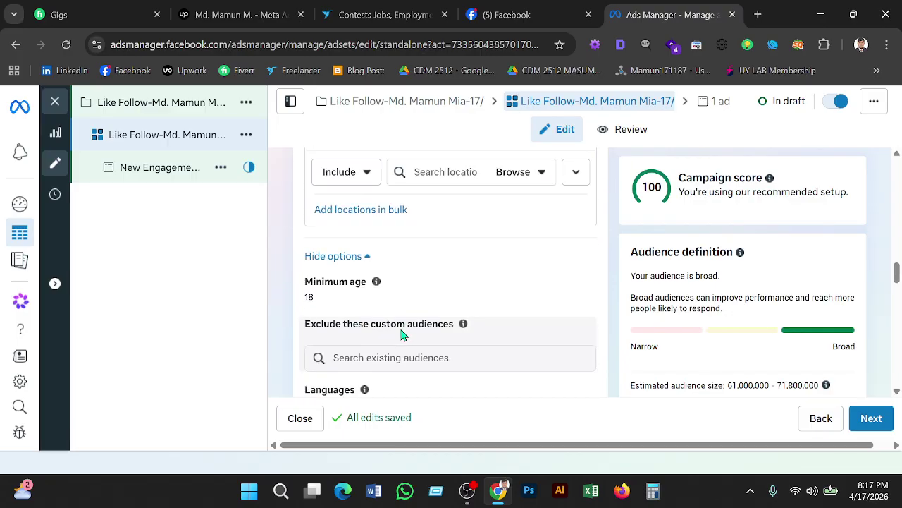
scroll(401, 334, "down", 2)
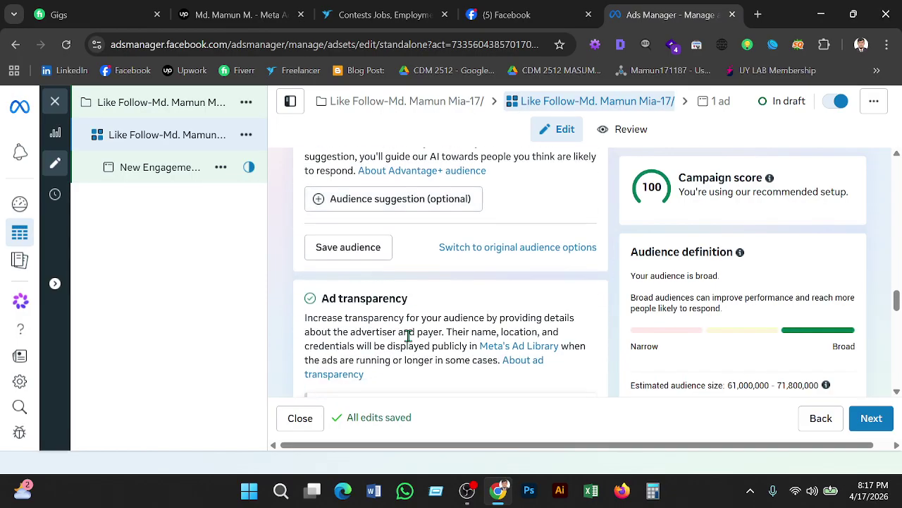
scroll(407, 336, "down", 2)
scroll(409, 338, "up", 1)
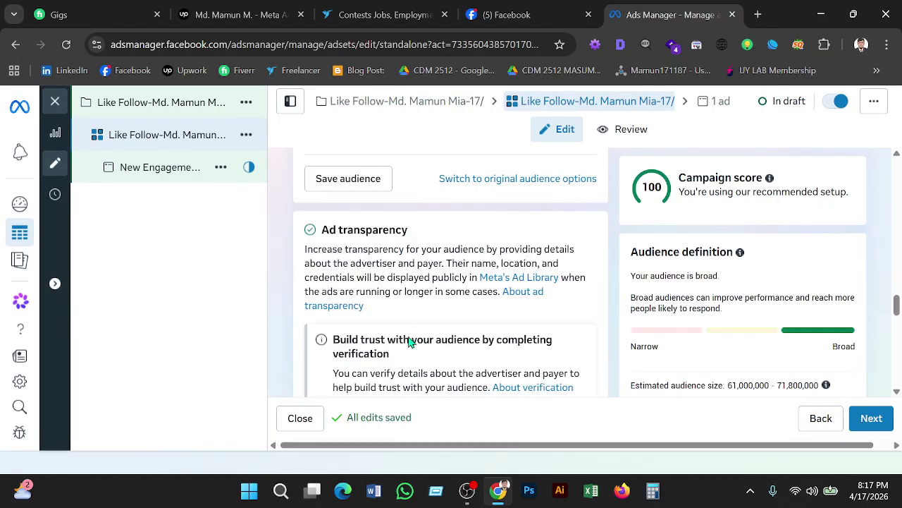
scroll(409, 342, "up", 4)
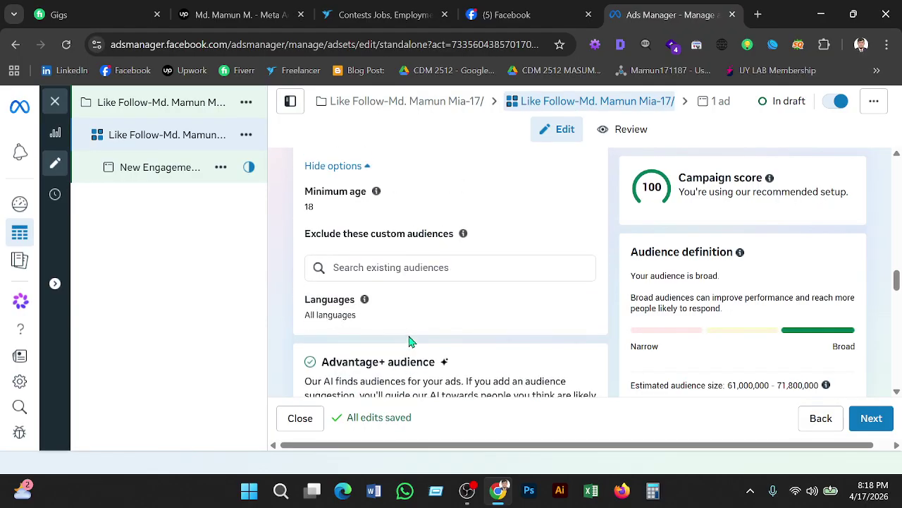
scroll(387, 210, "up", 1)
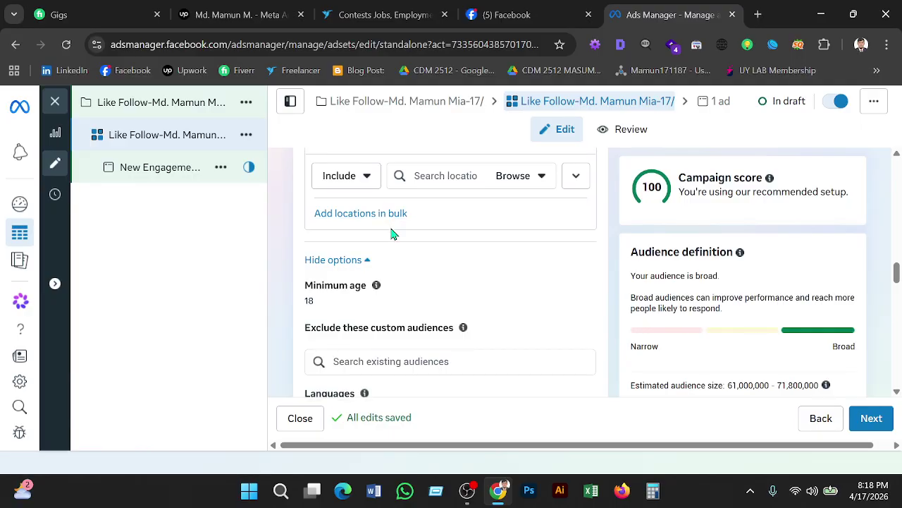
scroll(394, 234, "up", 5)
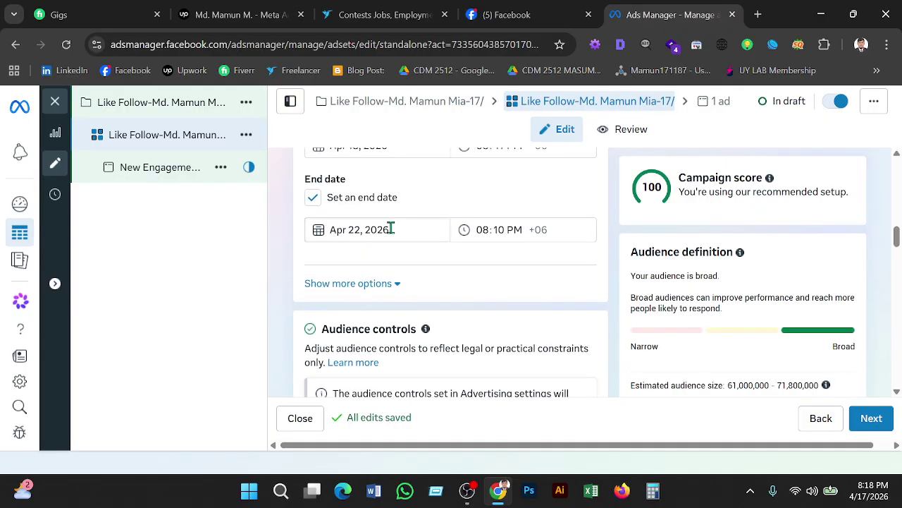